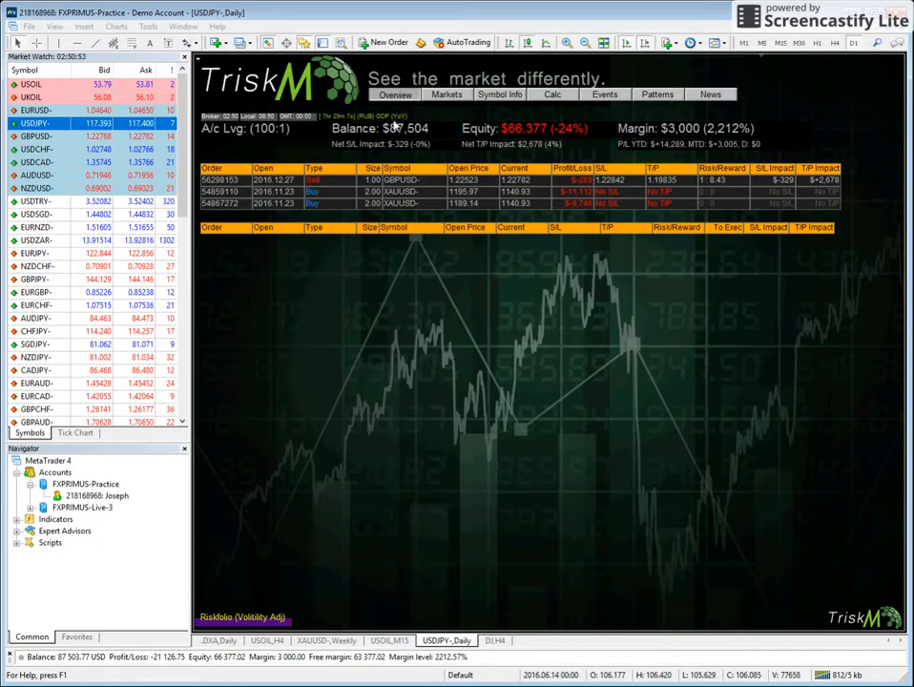
# Look through the TriskM Markets, Symbol Info, Events, Patterns, News, Overview and Calc pages for USDJPY-.
pyautogui.click(447, 94)
pyautogui.click(500, 95)
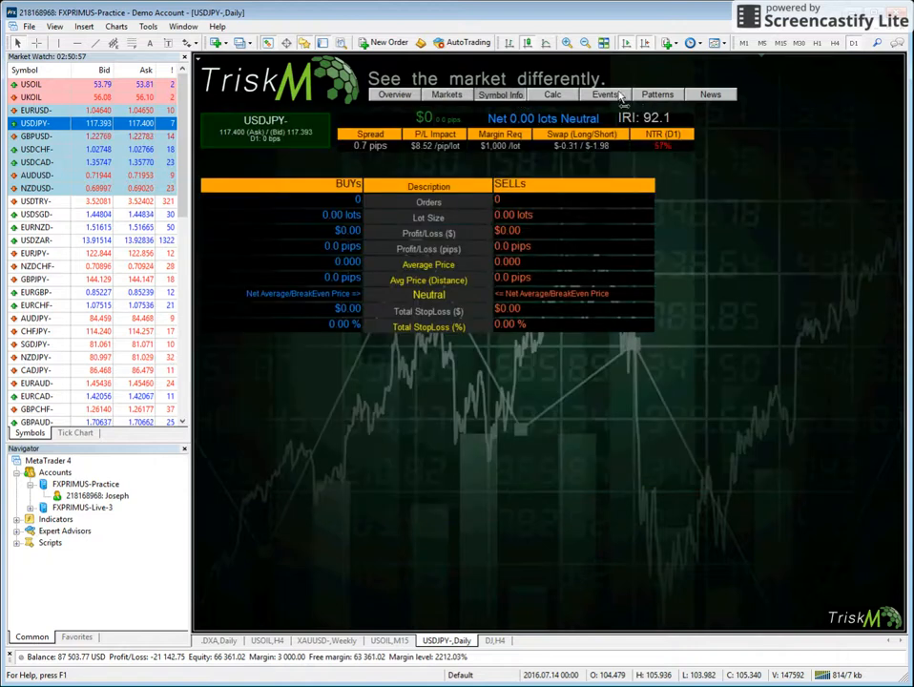
pyautogui.click(607, 94)
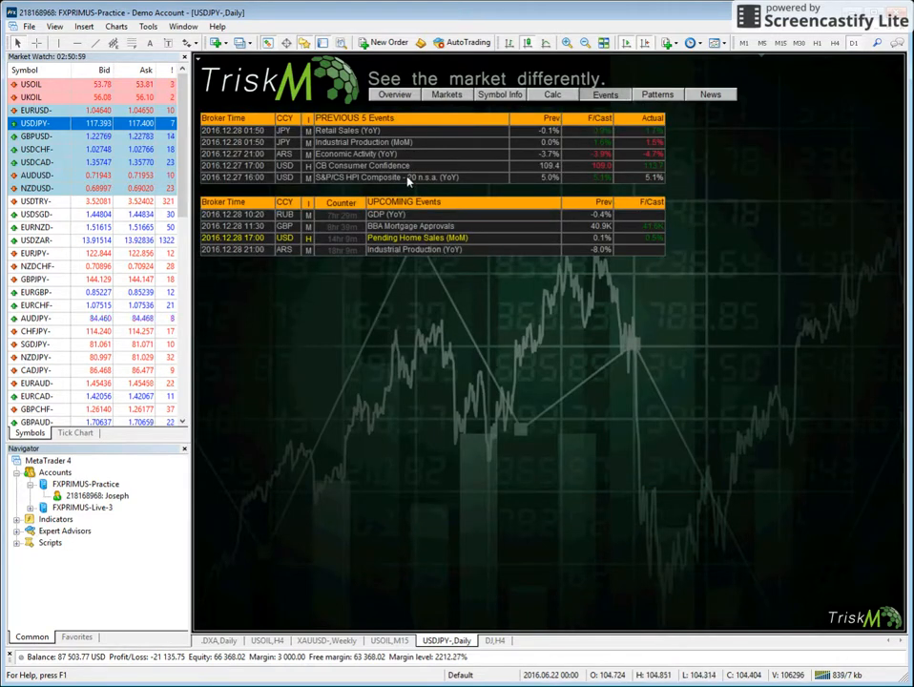
pyautogui.click(656, 94)
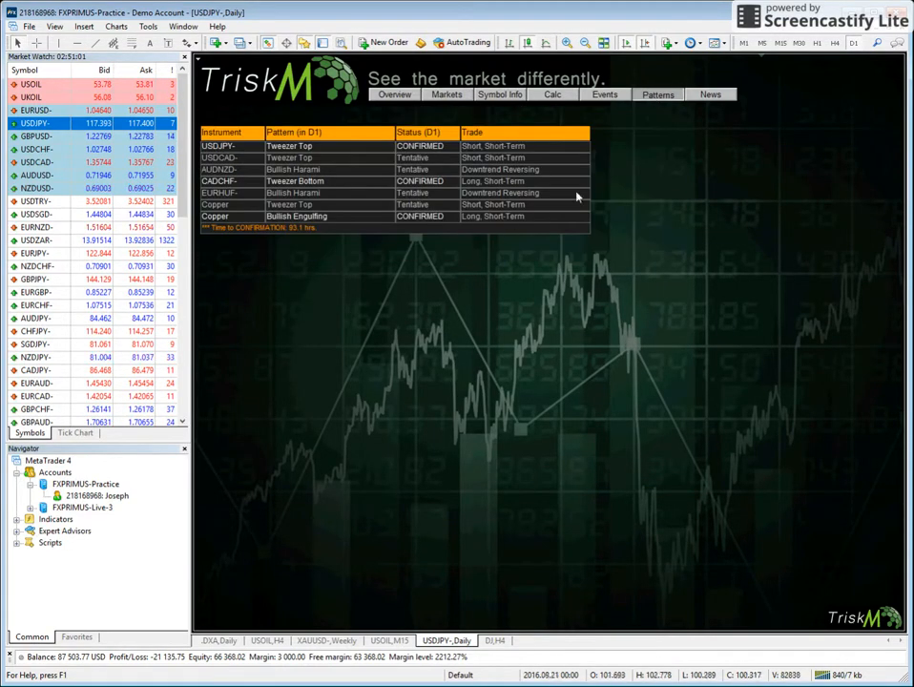
pyautogui.click(715, 97)
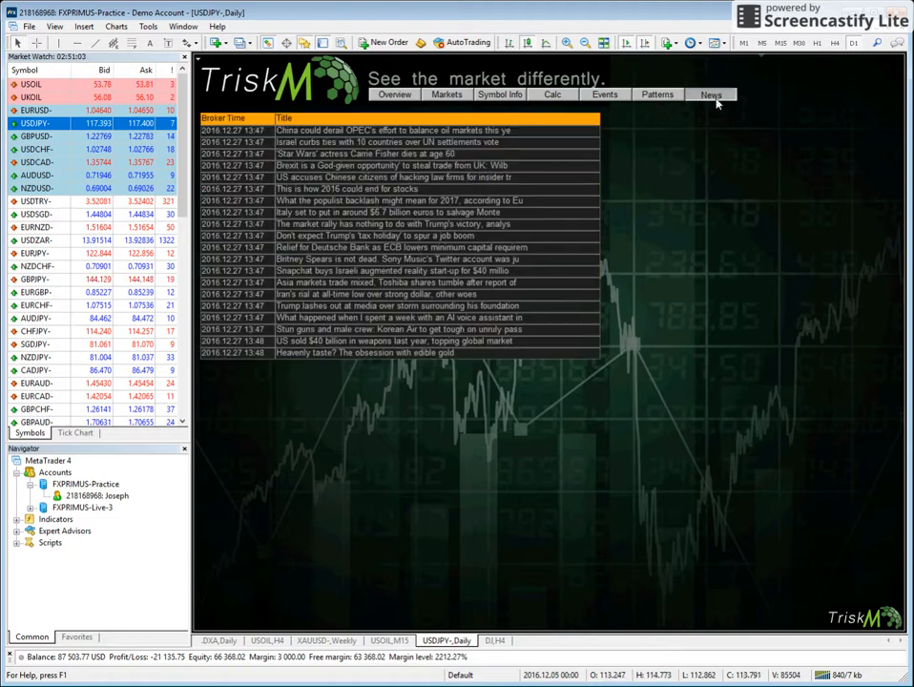
pyautogui.click(498, 96)
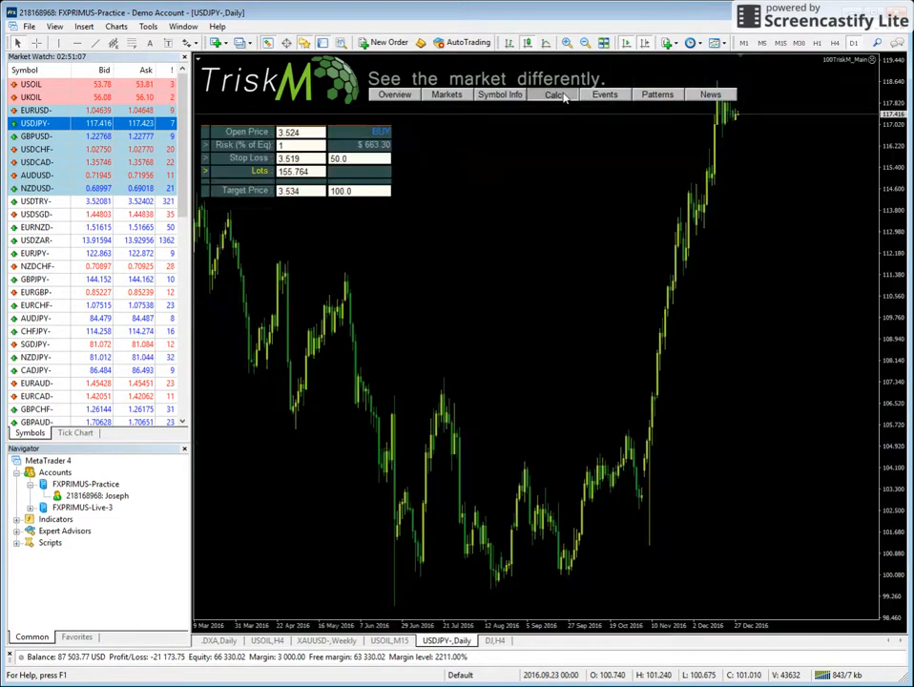
pyautogui.click(561, 97)
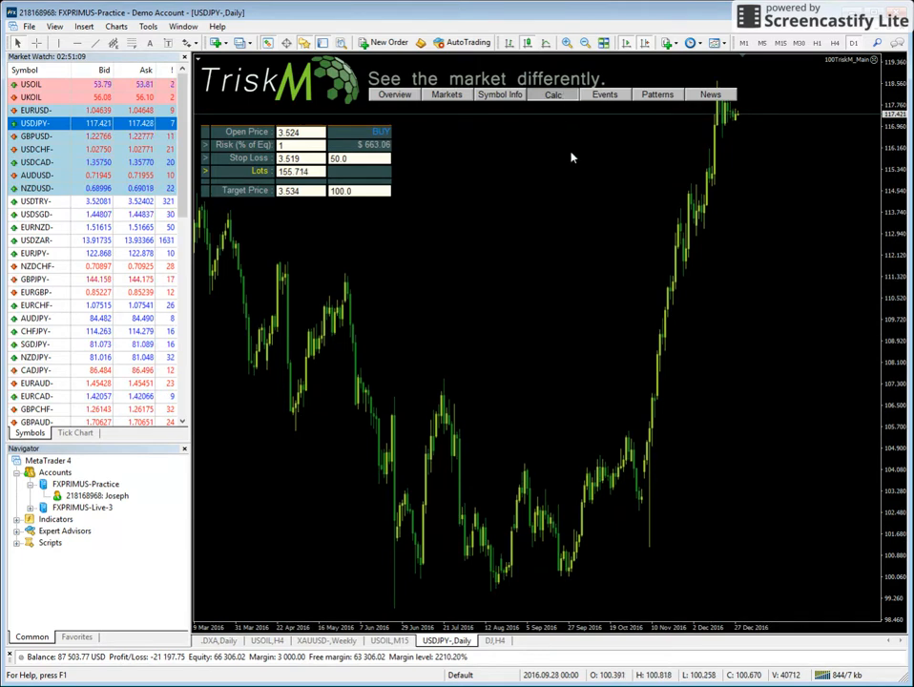
pyautogui.click(399, 96)
pyautogui.click(447, 96)
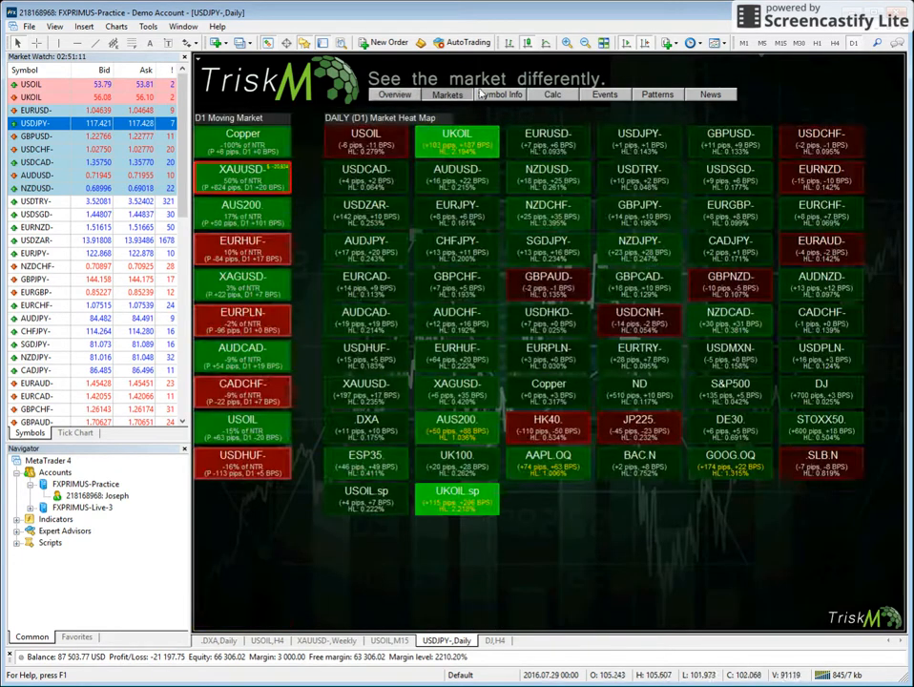
pyautogui.click(539, 95)
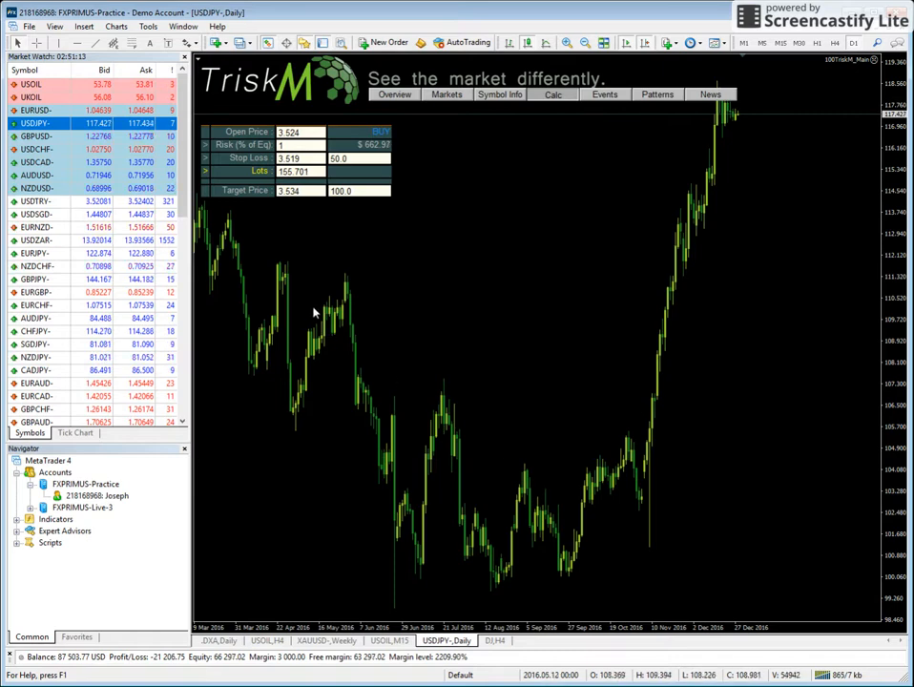
# Load USDZAR- from the Market Watch list into the daily chart.
pyautogui.click(835, 43)
pyautogui.click(853, 43)
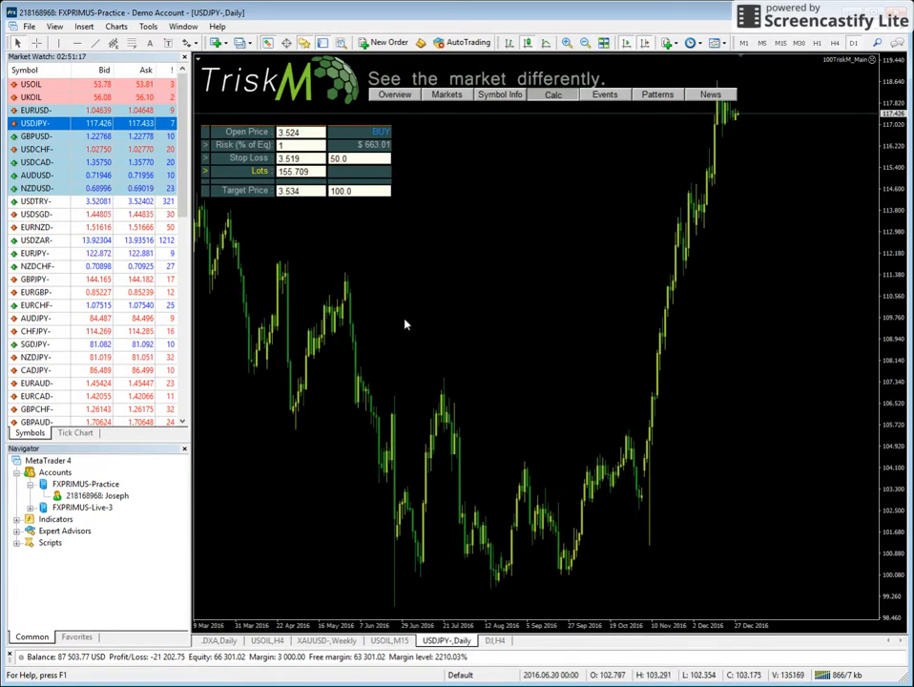
pyautogui.press('Down')
pyautogui.press('Down')
pyautogui.press('Down')
pyautogui.press('Down')
pyautogui.press('Down')
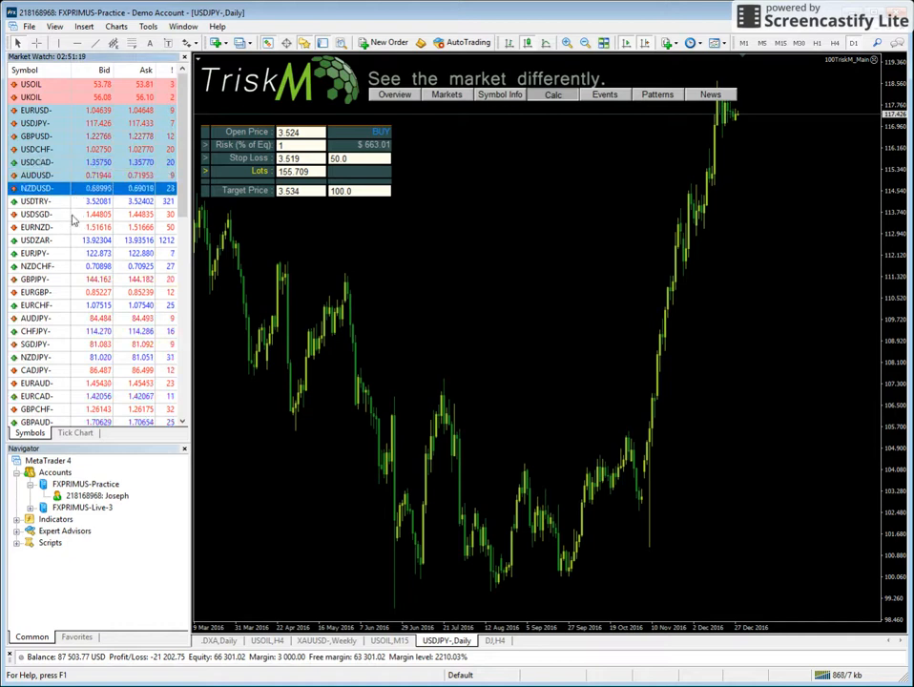
pyautogui.press('Down')
pyautogui.press('Down')
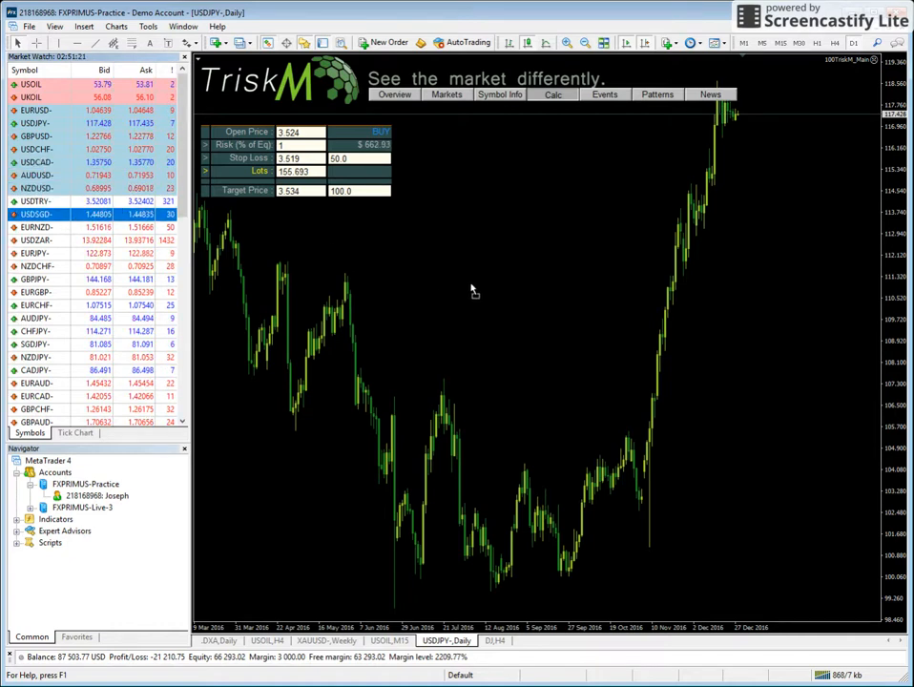
pyautogui.moveTo(472, 291); pyautogui.dragTo(552, 298)
pyautogui.click(60, 245)
pyautogui.moveTo(60, 245); pyautogui.dragTo(470, 296)
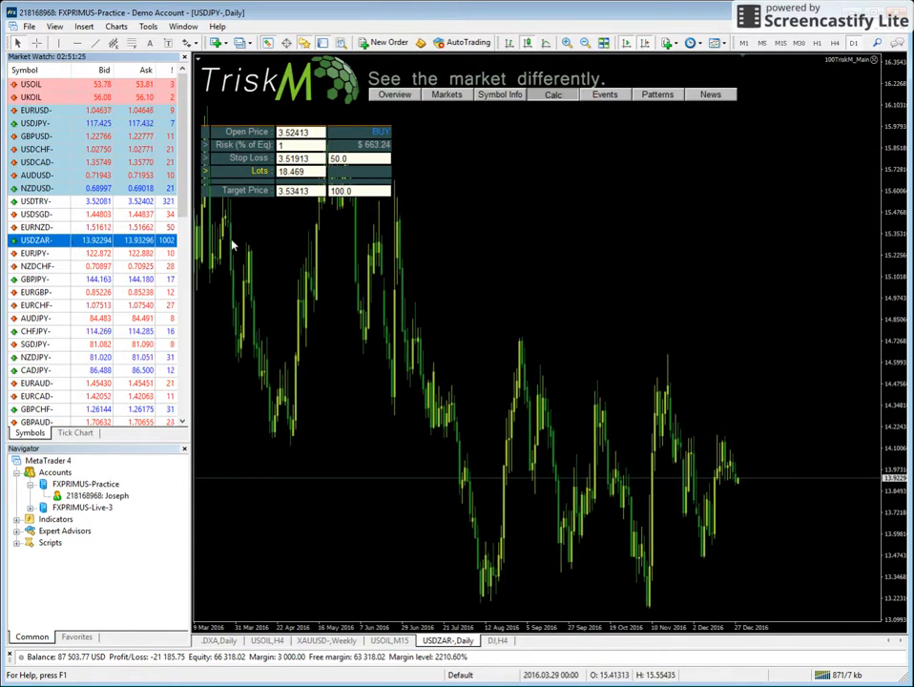
# Open the symbol information for SGDJPY- from the daily market heat map.
pyautogui.click(456, 95)
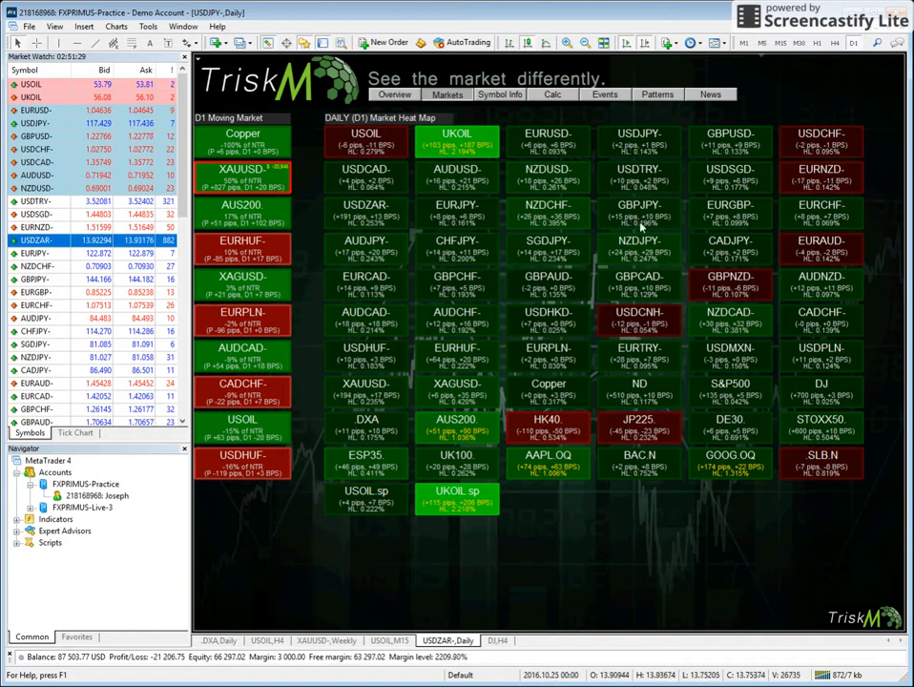
pyautogui.click(552, 259)
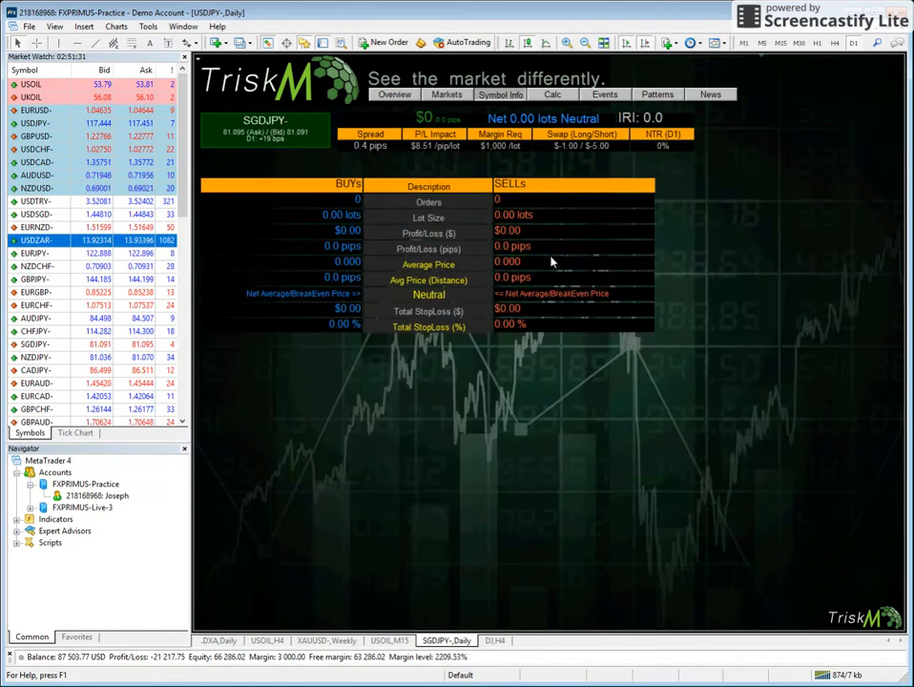
# Switch the chart to USDCAD- through the market heat map and open its position calculator.
pyautogui.click(451, 98)
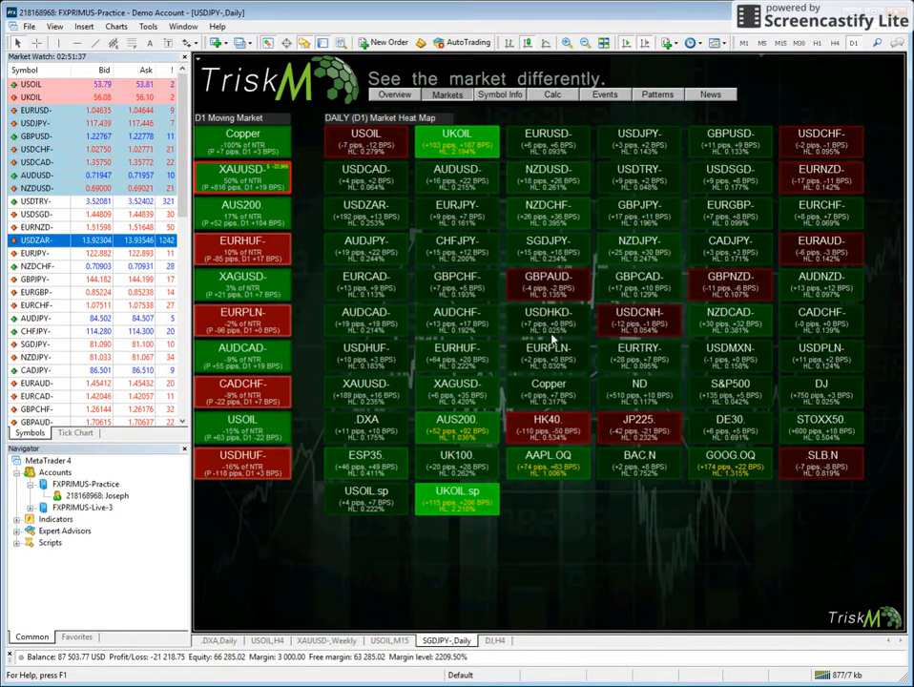
pyautogui.click(365, 187)
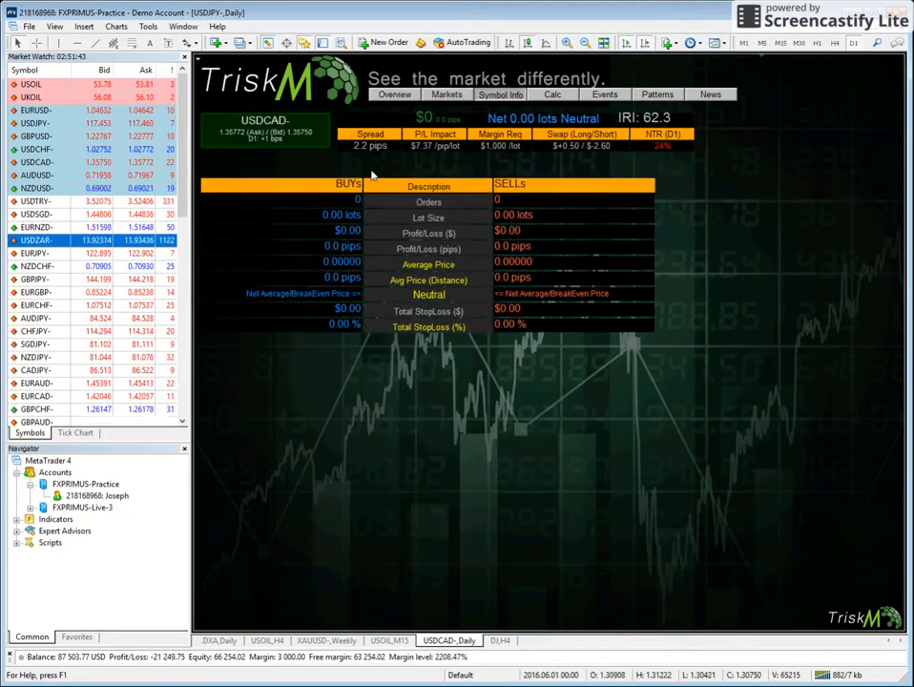
pyautogui.click(553, 96)
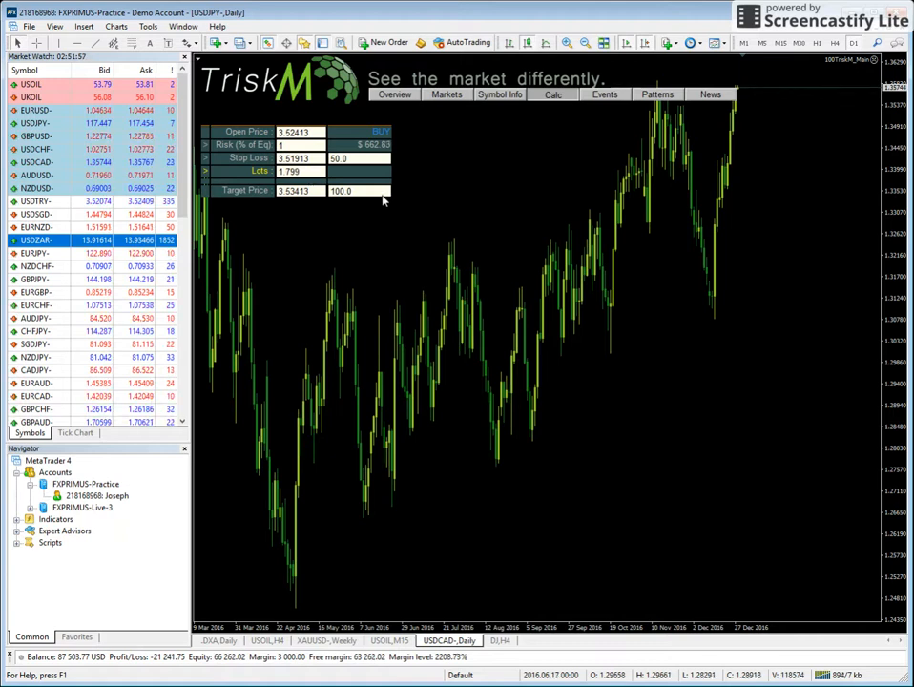
# Set the calculator's risk to 2% of equity and switch the trade direction to Sell at the current market price.
pyautogui.doubleClick(291, 145)
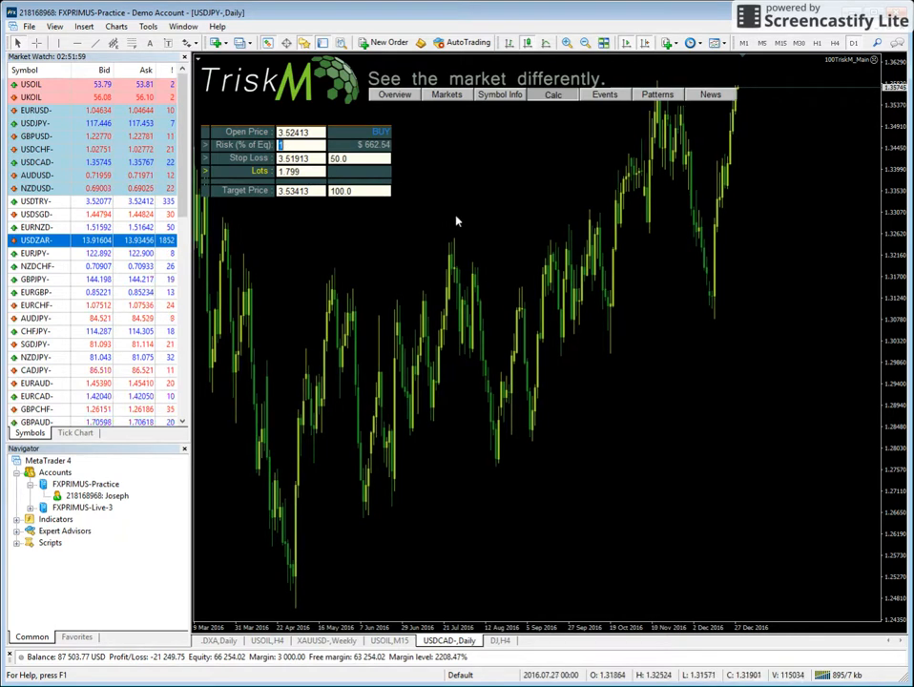
pyautogui.write('2')
pyautogui.press('Return')
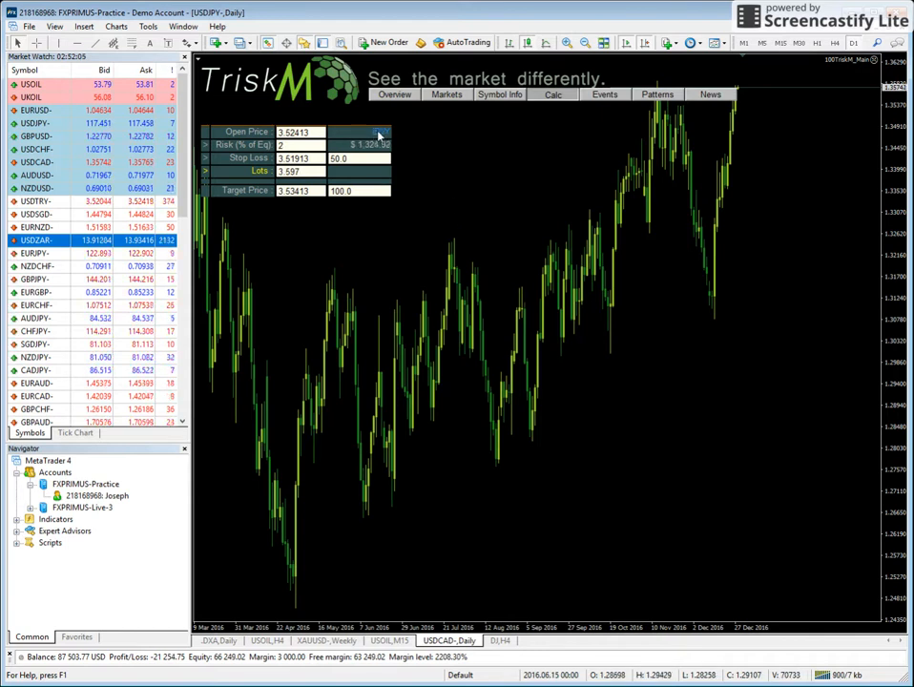
pyautogui.click(378, 134)
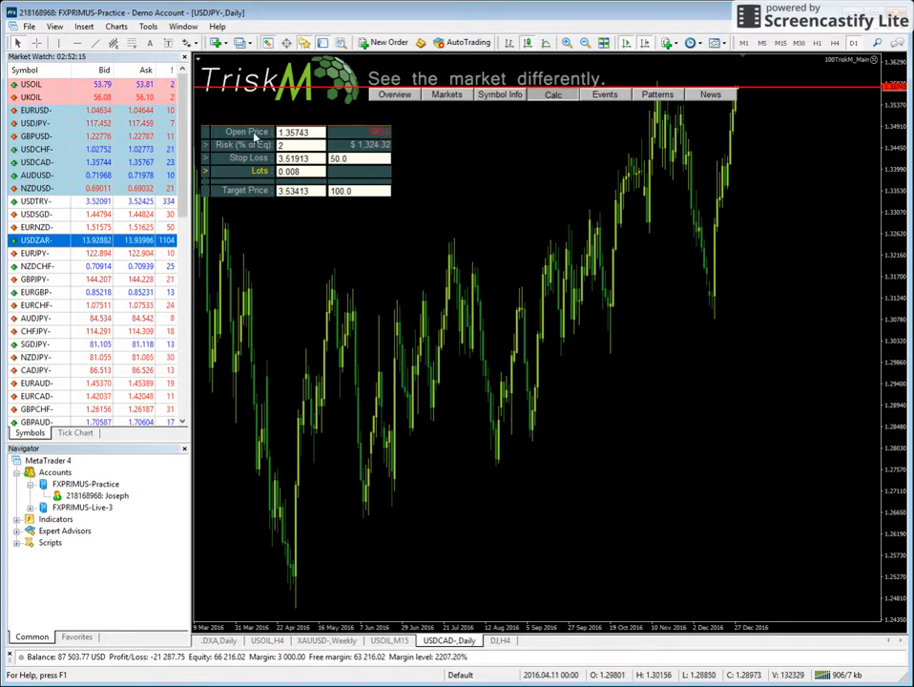
pyautogui.moveTo(803, 180)
pyautogui.mouseDown()
pyautogui.moveTo(822, 232)
pyautogui.moveTo(801, 200)
pyautogui.mouseUp()
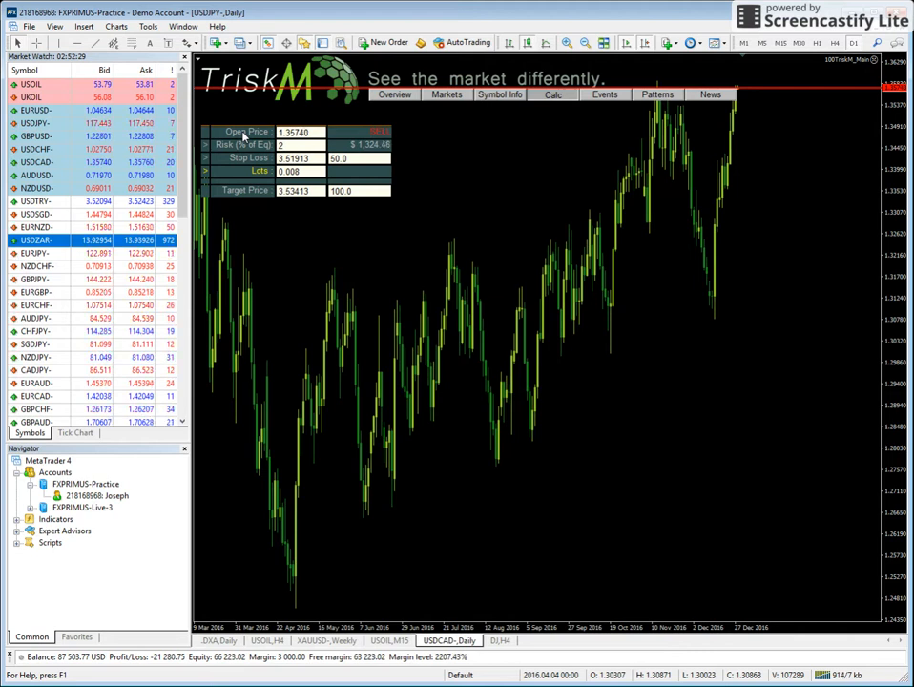
pyautogui.click(380, 134)
pyautogui.click(387, 137)
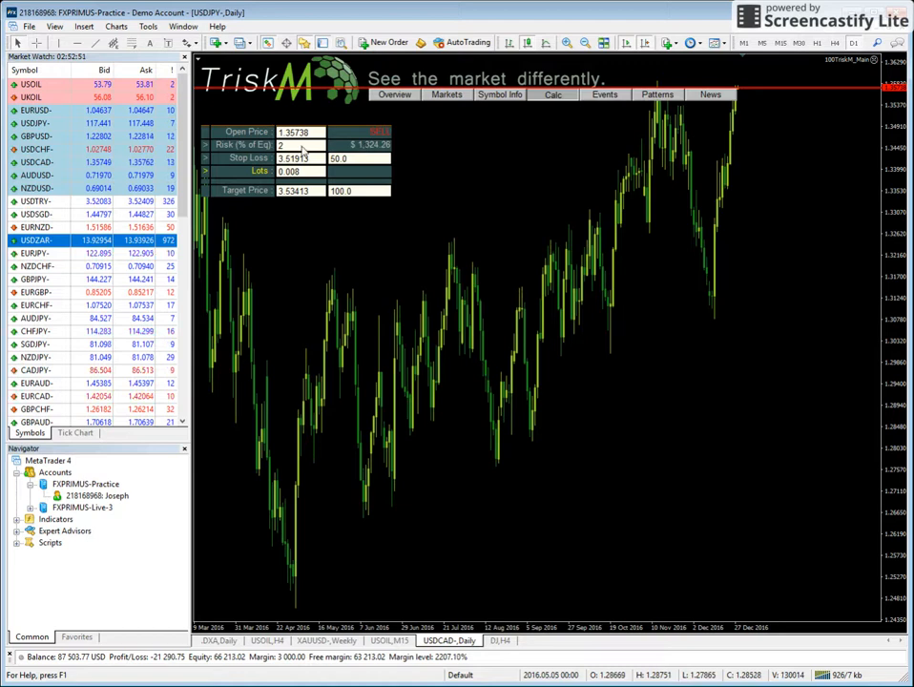
# Apply a stop loss of 50.0 pips and a target of 100.0 pips to the sell trade, with the price scale compressed.
pyautogui.click(301, 145)
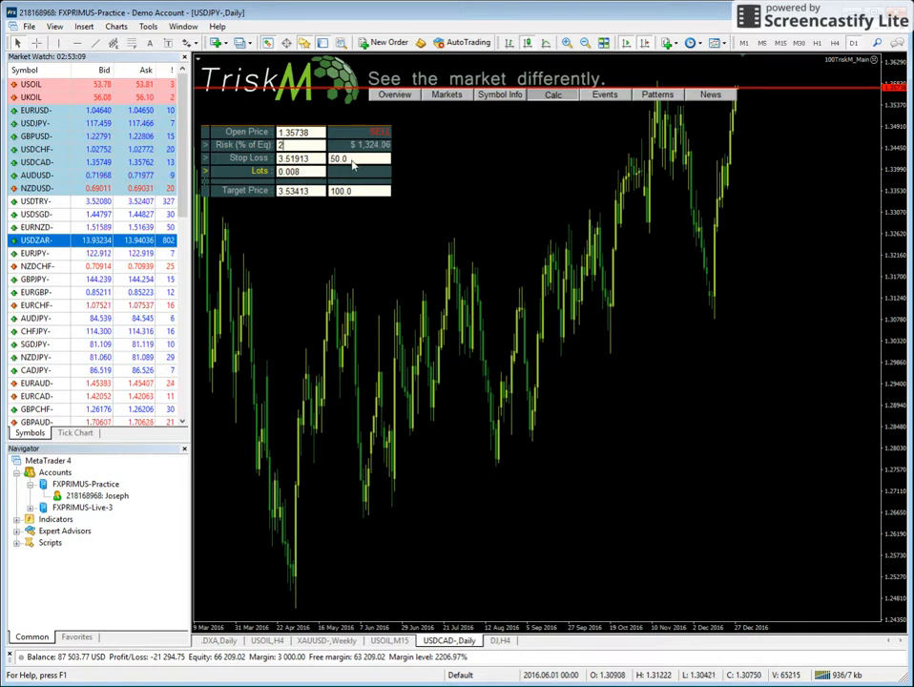
pyautogui.click(345, 160)
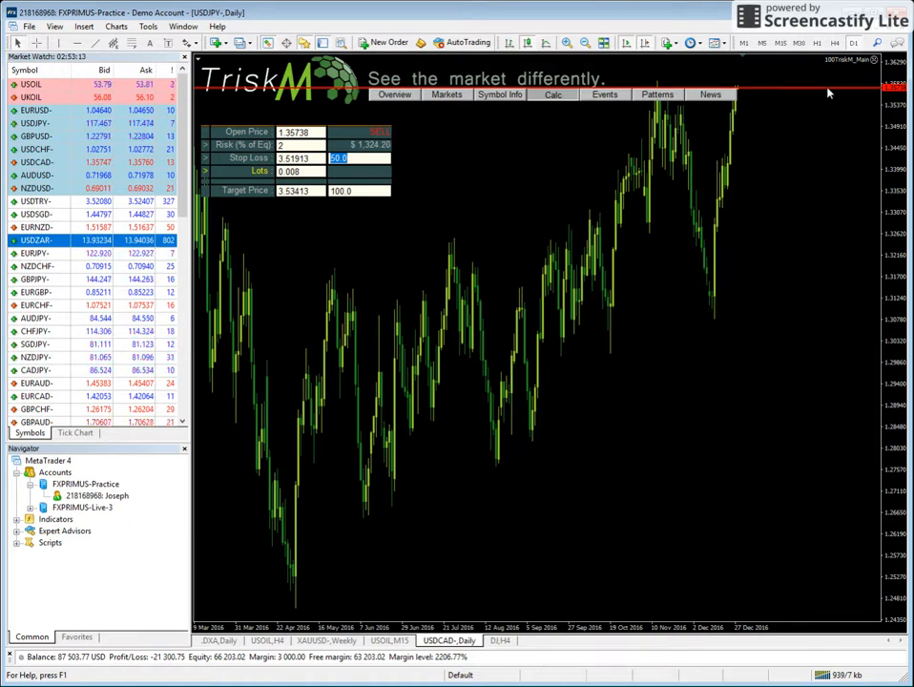
pyautogui.press('Return')
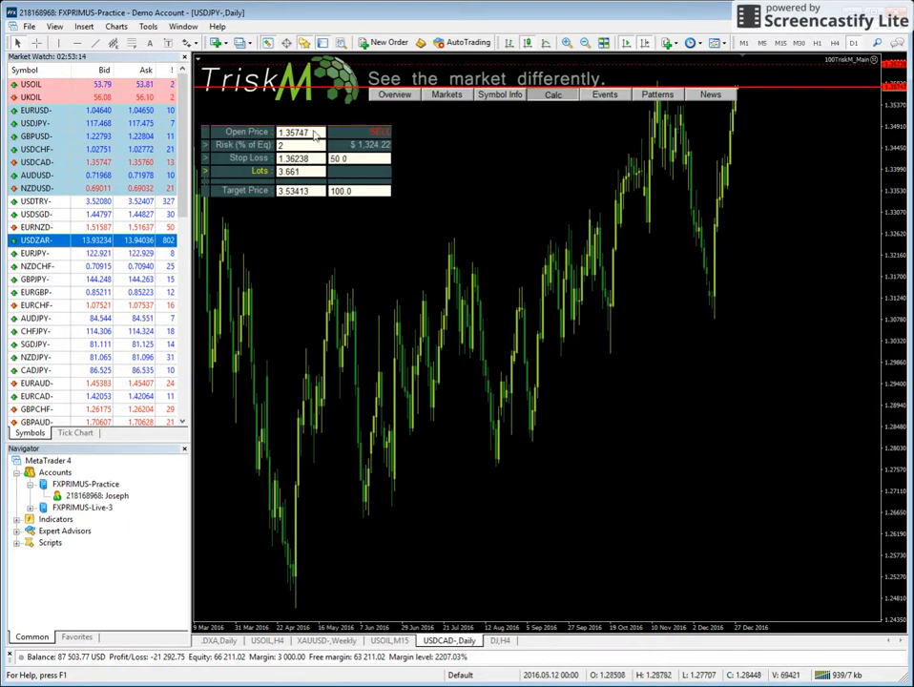
pyautogui.click(362, 160)
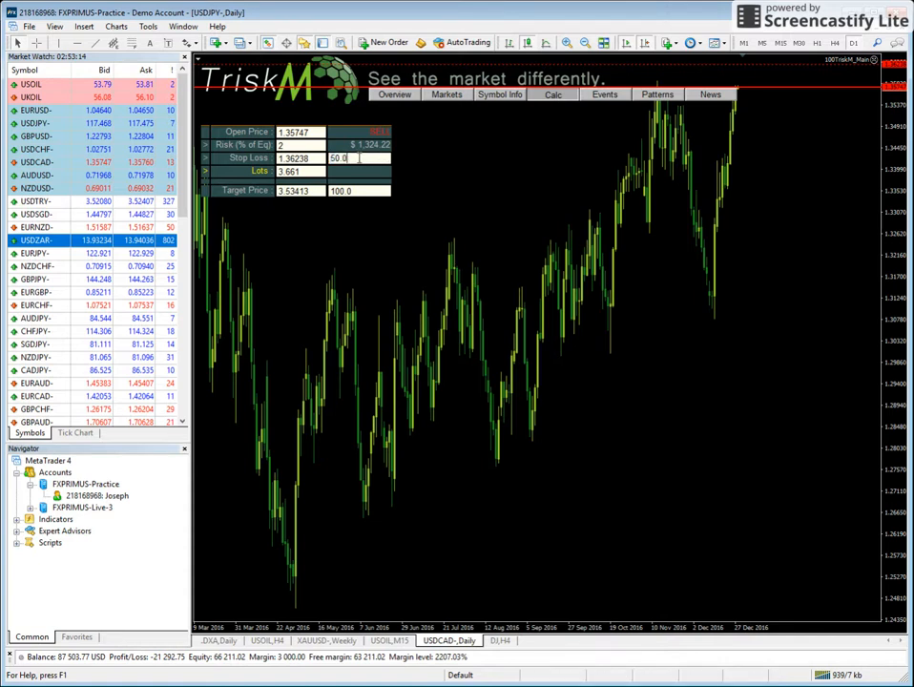
pyautogui.press('Return')
pyautogui.moveTo(895, 148); pyautogui.dragTo(897, 238)
pyautogui.click(365, 194)
pyautogui.press('Return')
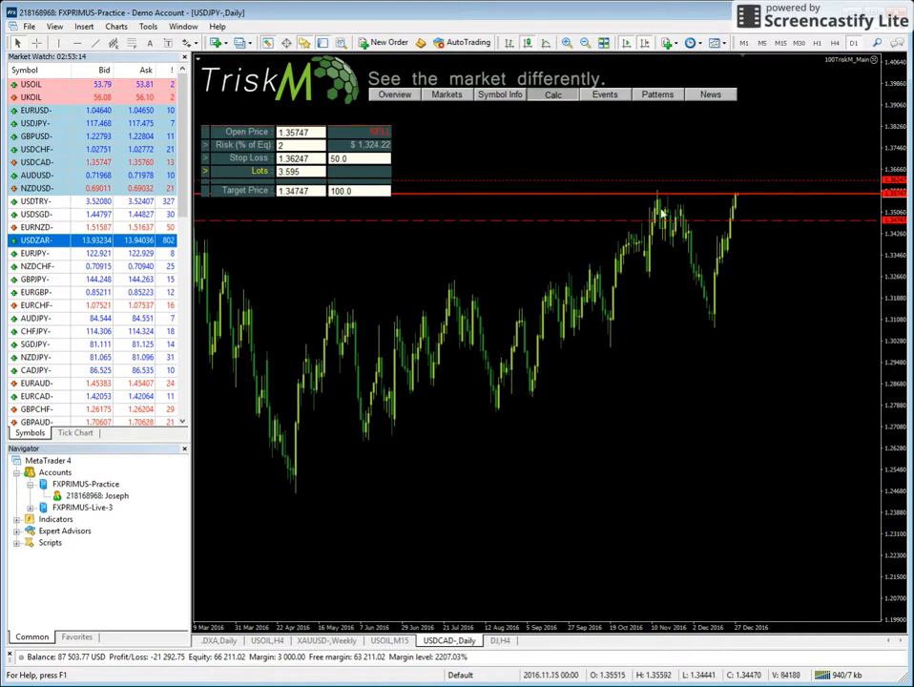
# Set the stop loss distance to 25.0 pips and the target distance to 150.0 pips.
pyautogui.click(374, 161)
pyautogui.write('25')
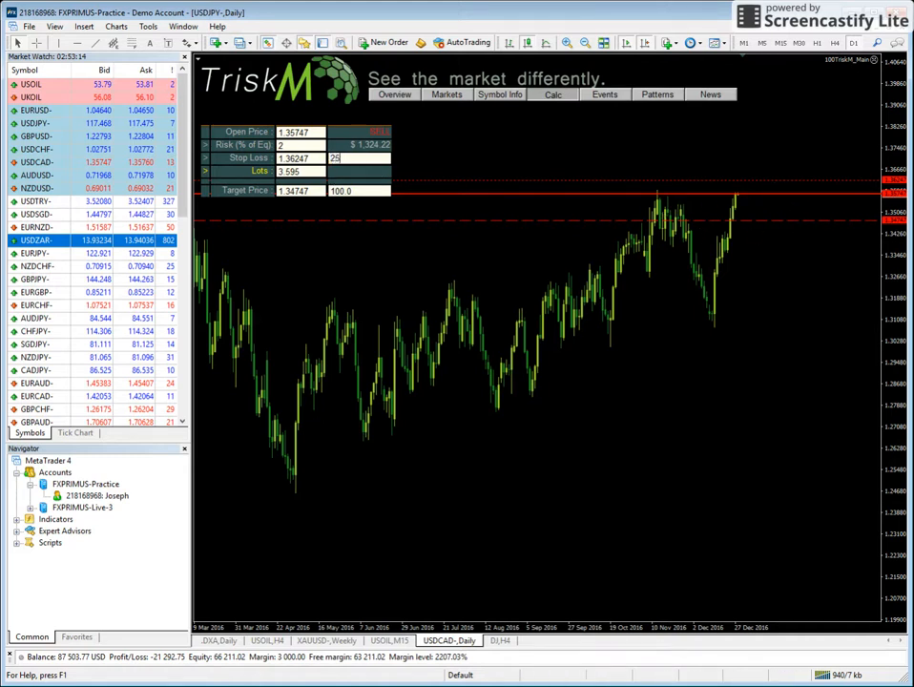
pyautogui.write('.0')
pyautogui.click(361, 191)
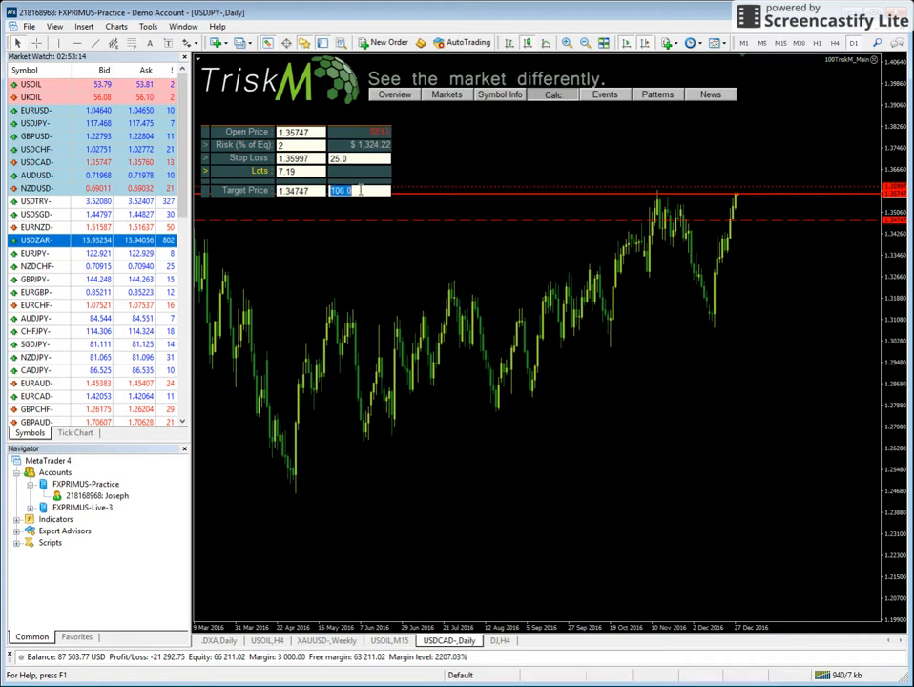
pyautogui.write('150.0')
pyautogui.press('Return')
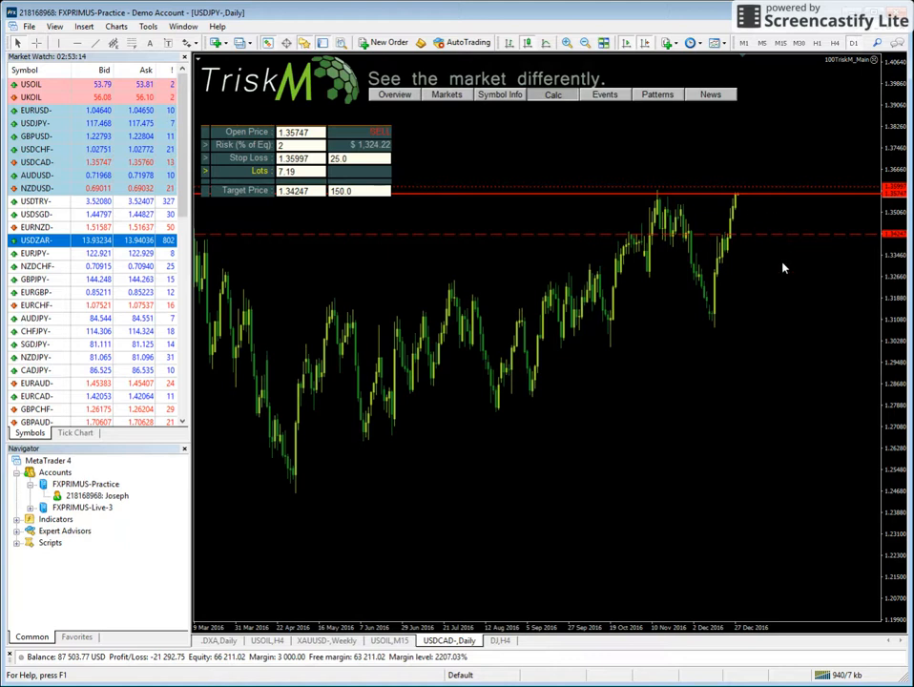
# Set the risk to 1% of equity and select the recalculated lot size.
pyautogui.click(306, 171)
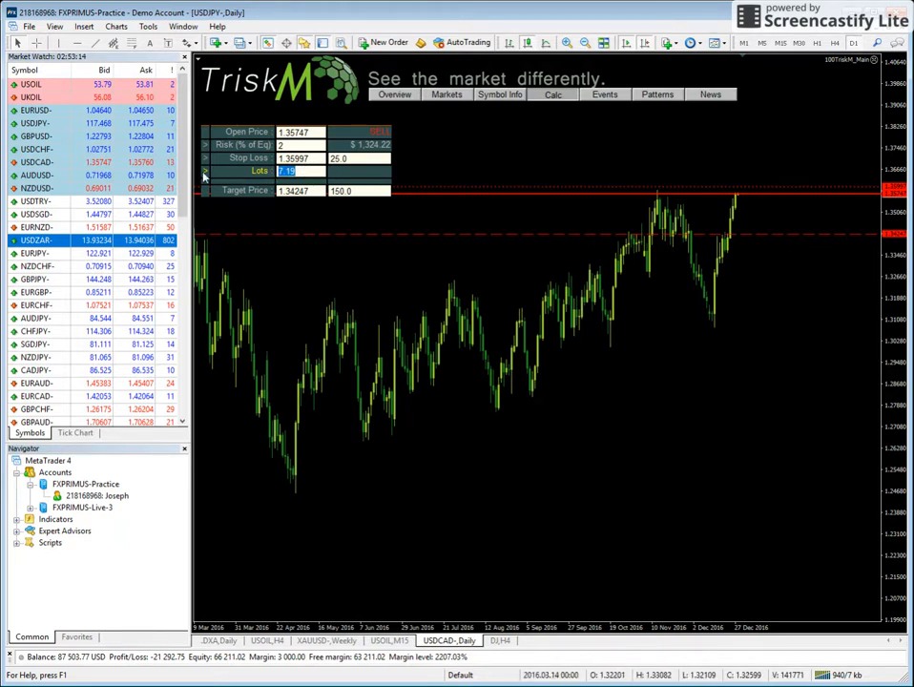
pyautogui.click(312, 173)
pyautogui.click(300, 147)
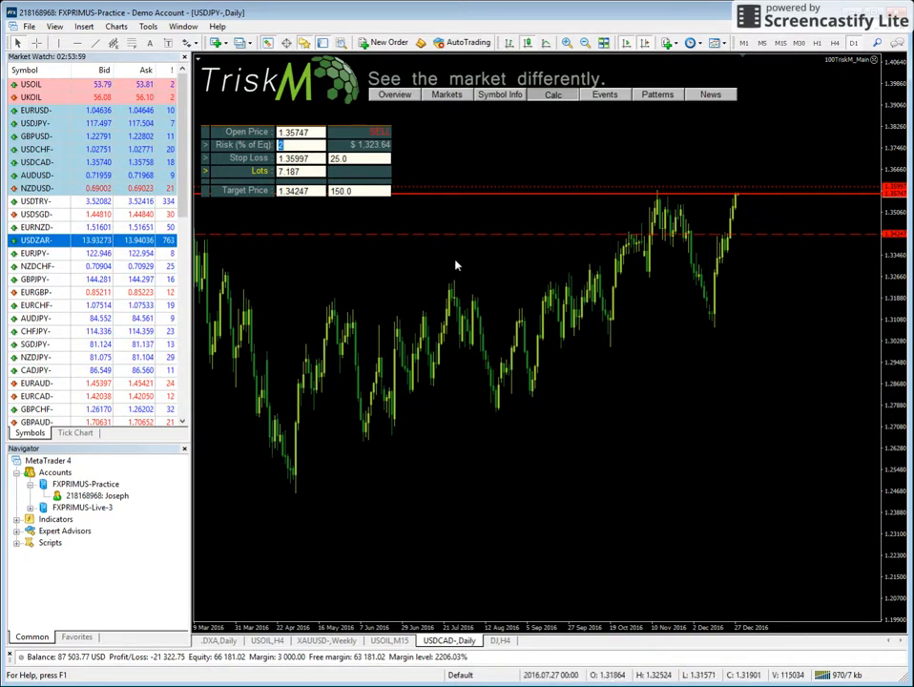
pyautogui.write('1')
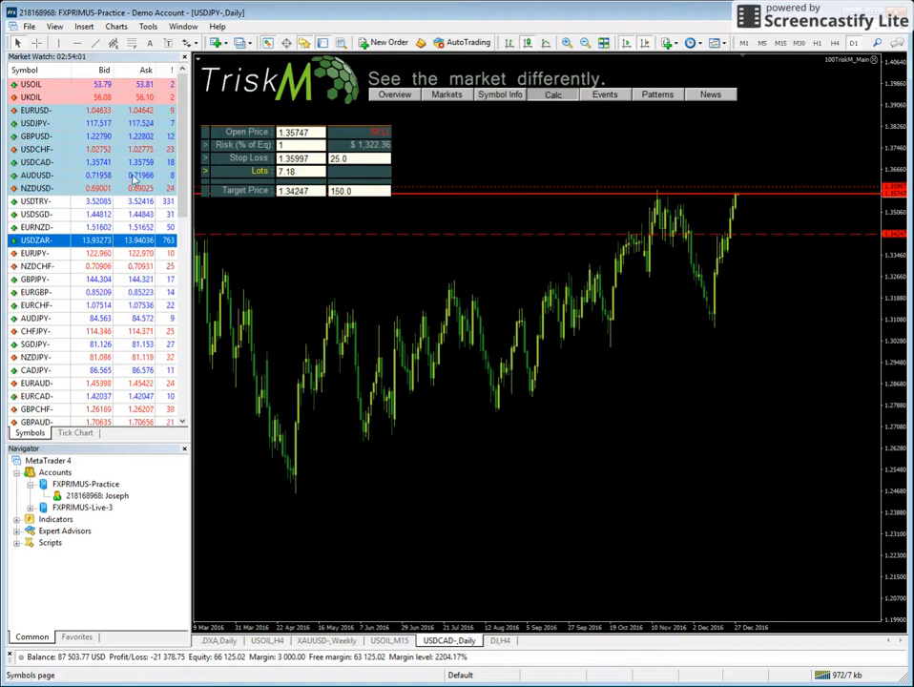
pyautogui.press('Return')
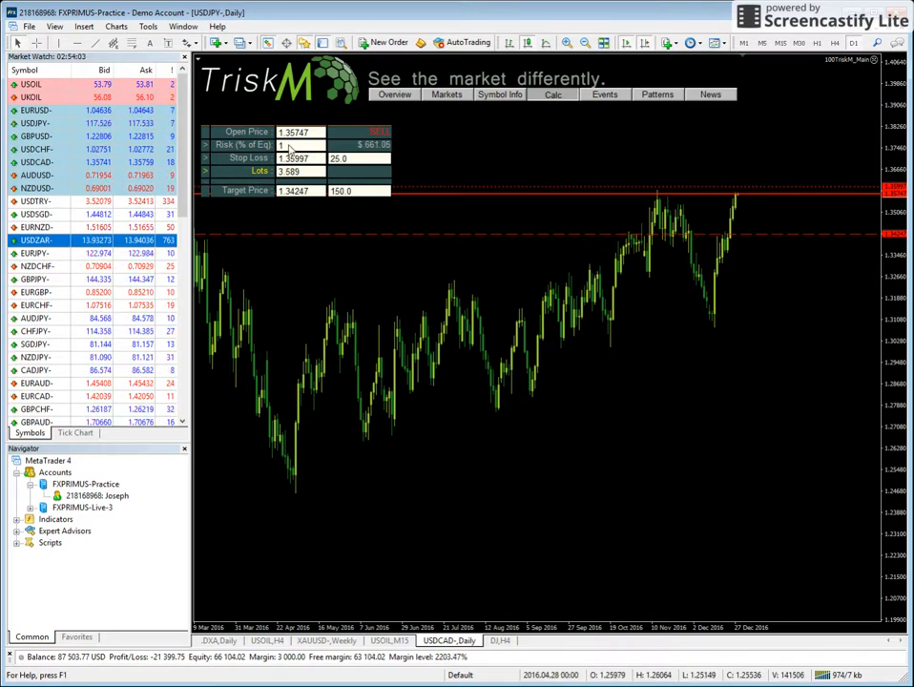
pyautogui.click(290, 147)
pyautogui.click(316, 173)
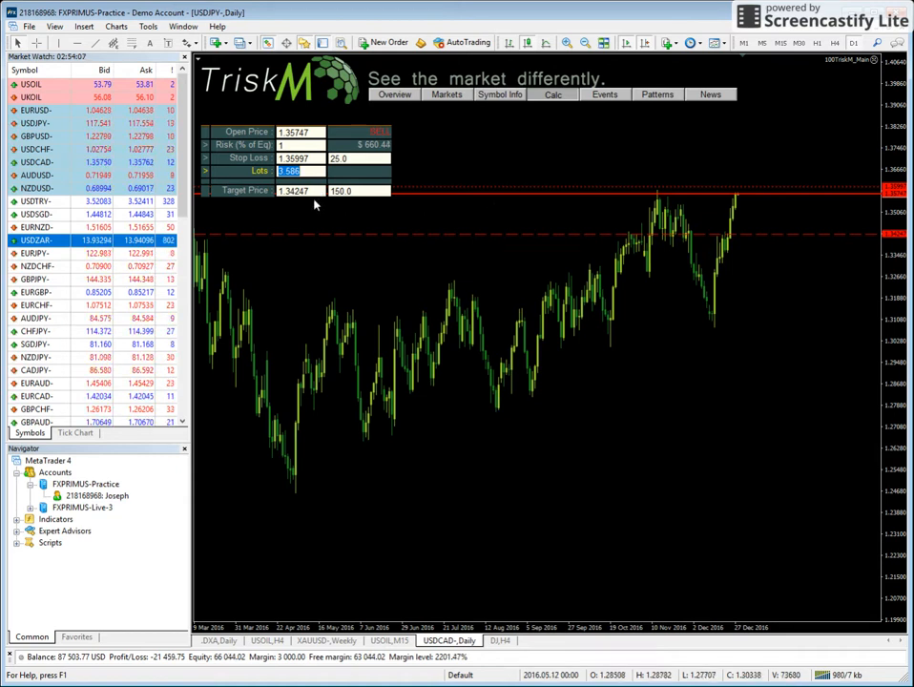
# Draw a Fibonacci retracement on the USDCAD- chart from the November high at 1.35885 down to the December low at 1.30793.
pyautogui.click(311, 161)
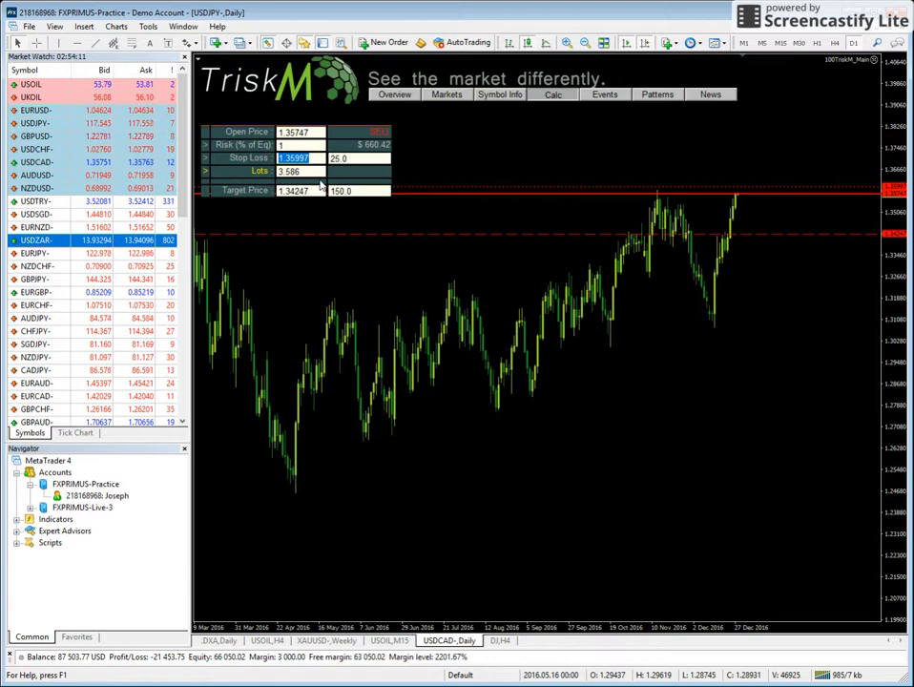
pyautogui.click(423, 413)
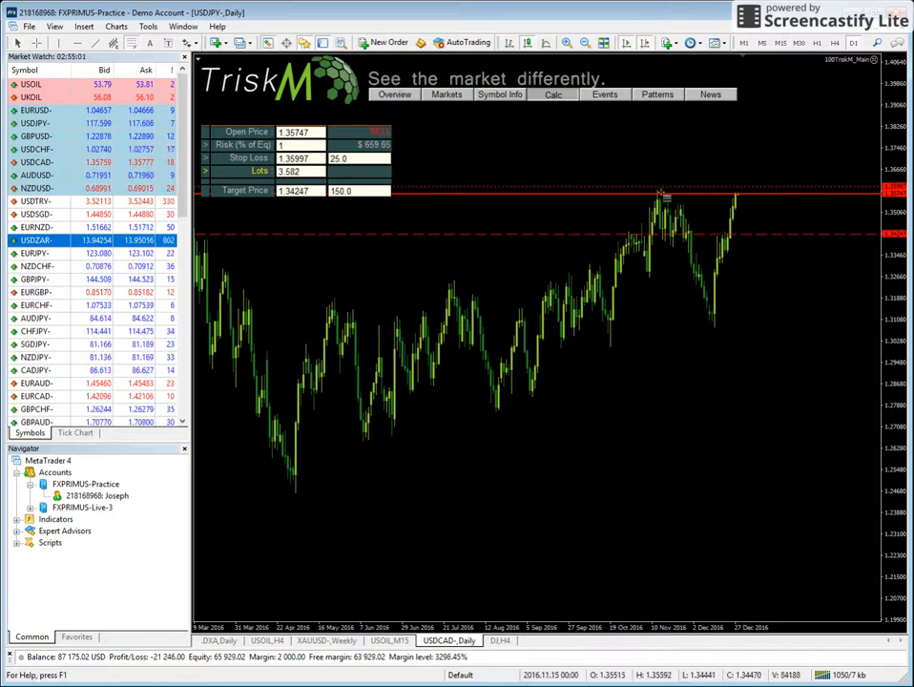
pyautogui.moveTo(659, 191); pyautogui.dragTo(715, 329)
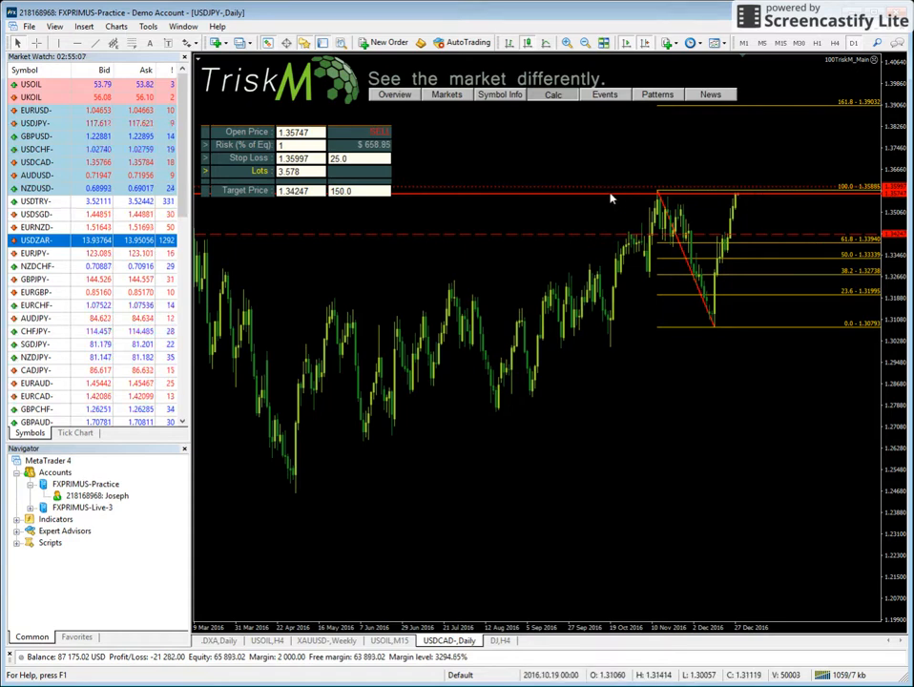
# Raise the sell trade's open price line on the chart to about 1.36026 and its stop loss line to about 1.37910.
pyautogui.moveTo(608, 186); pyautogui.dragTo(613, 147)
pyautogui.moveTo(603, 202)
pyautogui.mouseDown()
pyautogui.moveTo(612, 176)
pyautogui.moveTo(611, 191)
pyautogui.mouseUp()
pyautogui.moveTo(650, 149); pyautogui.dragTo(654, 140)
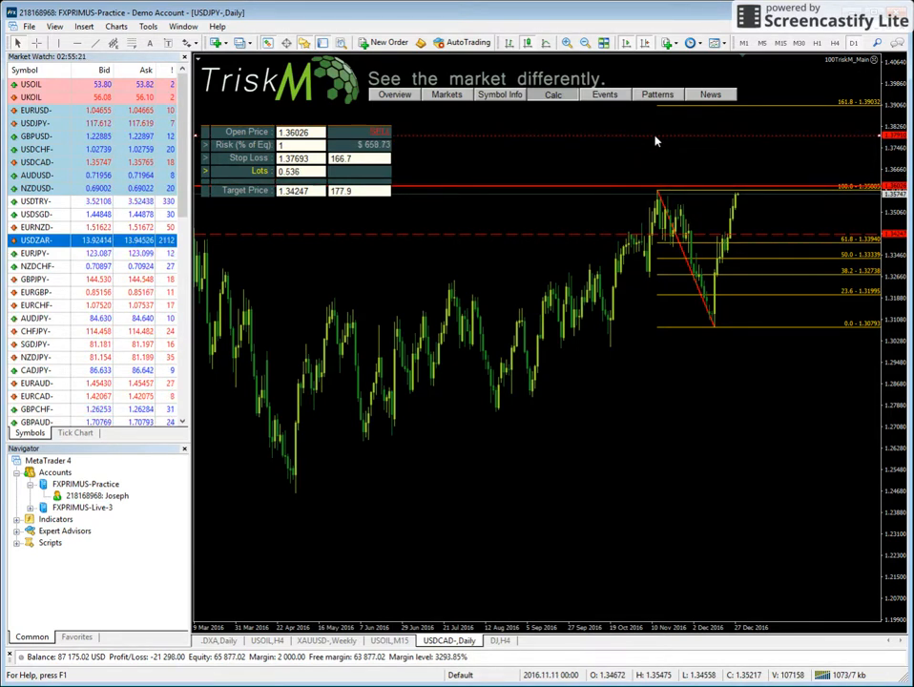
# Toggle the trade direction between Buy and Sell, ending on Buy at the market price, and move the stop loss line to about 1.37741.
pyautogui.click(382, 137)
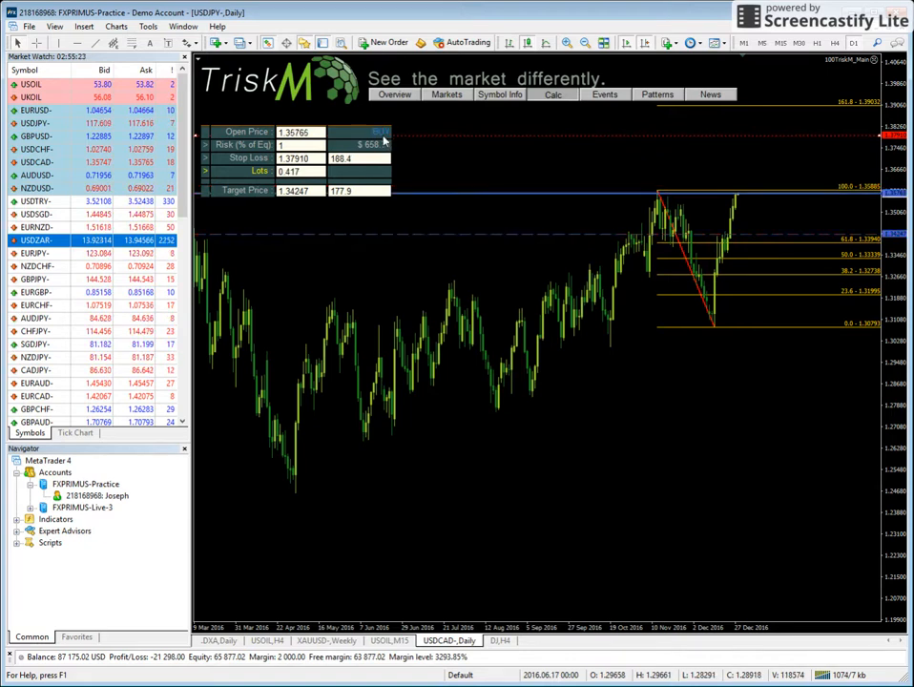
pyautogui.moveTo(816, 143); pyautogui.dragTo(811, 146)
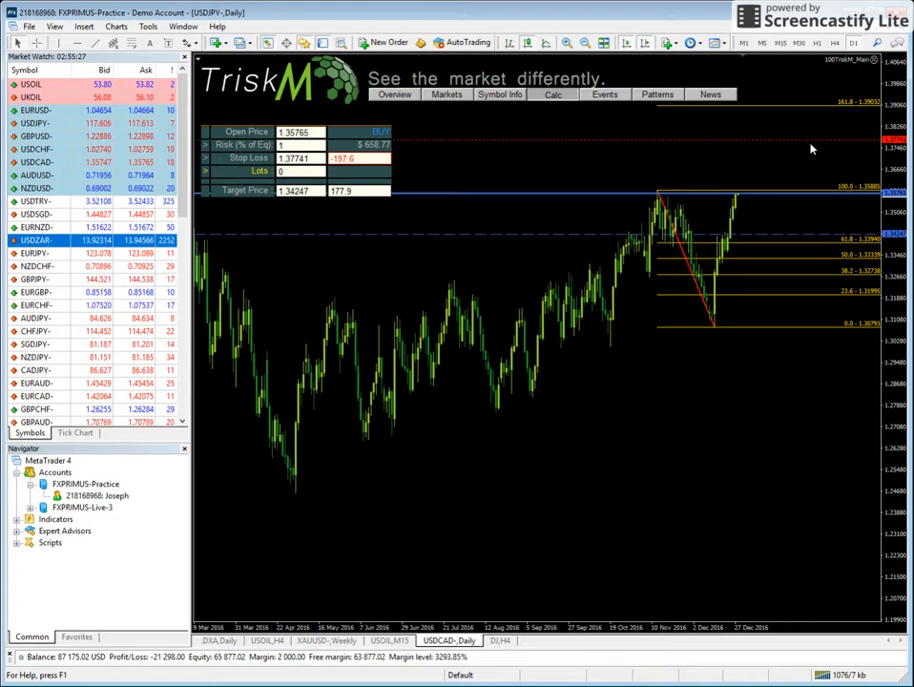
pyautogui.click(382, 133)
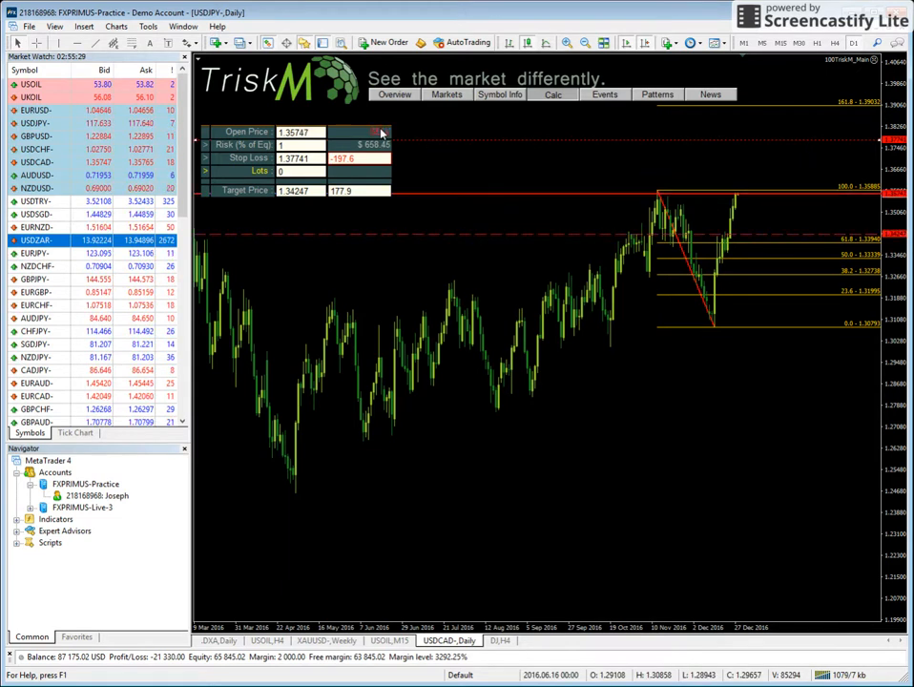
pyautogui.click(375, 133)
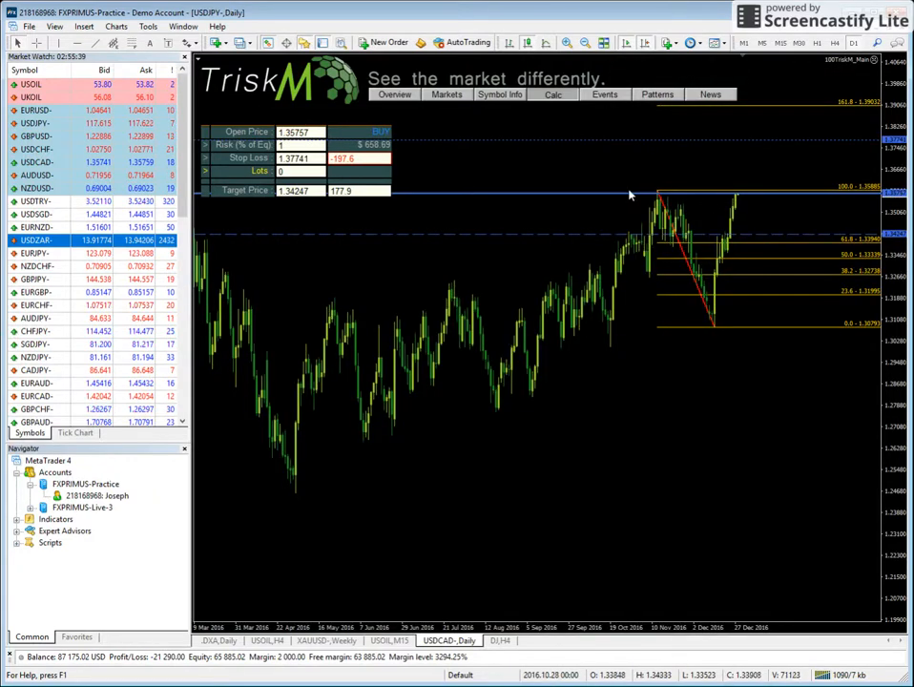
# Position the buy trade's chart lines with the open price at about 1.36123, stop loss at about 1.34069 and target at about 1.38925.
pyautogui.moveTo(626, 193); pyautogui.dragTo(633, 185)
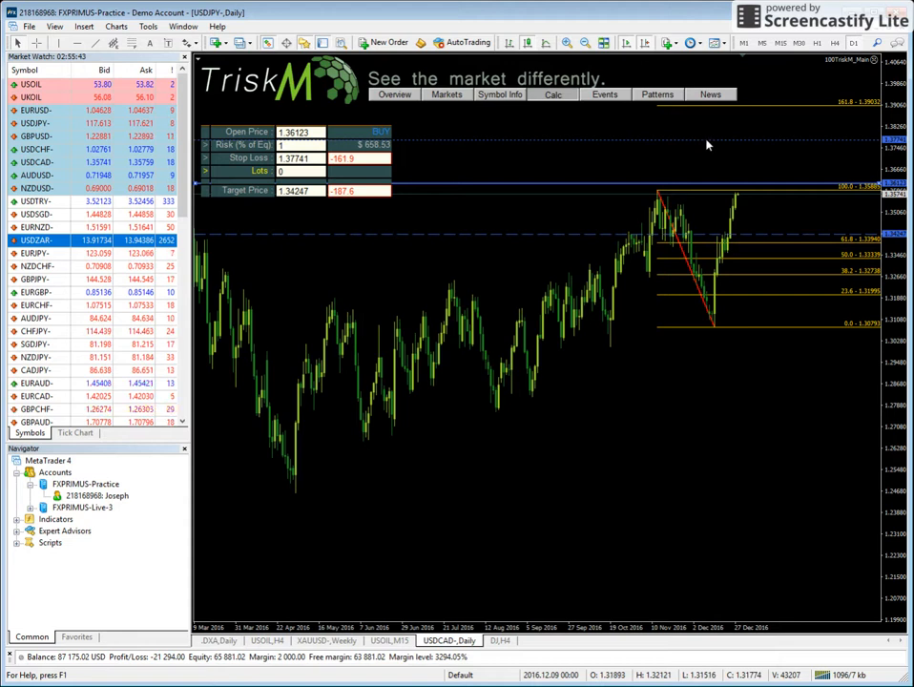
pyautogui.moveTo(708, 143); pyautogui.dragTo(723, 118)
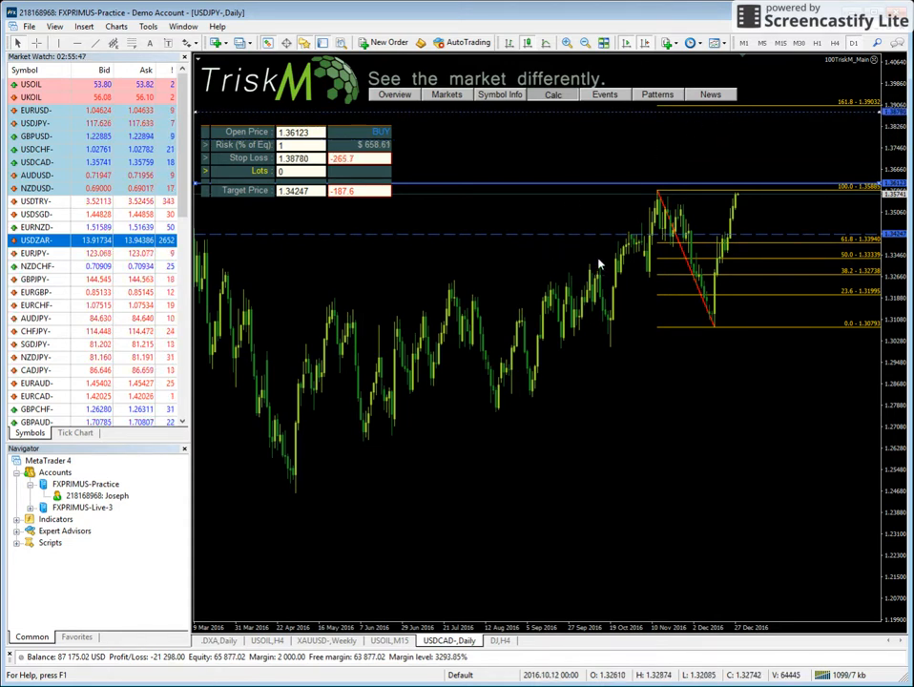
pyautogui.moveTo(557, 239); pyautogui.dragTo(595, 239)
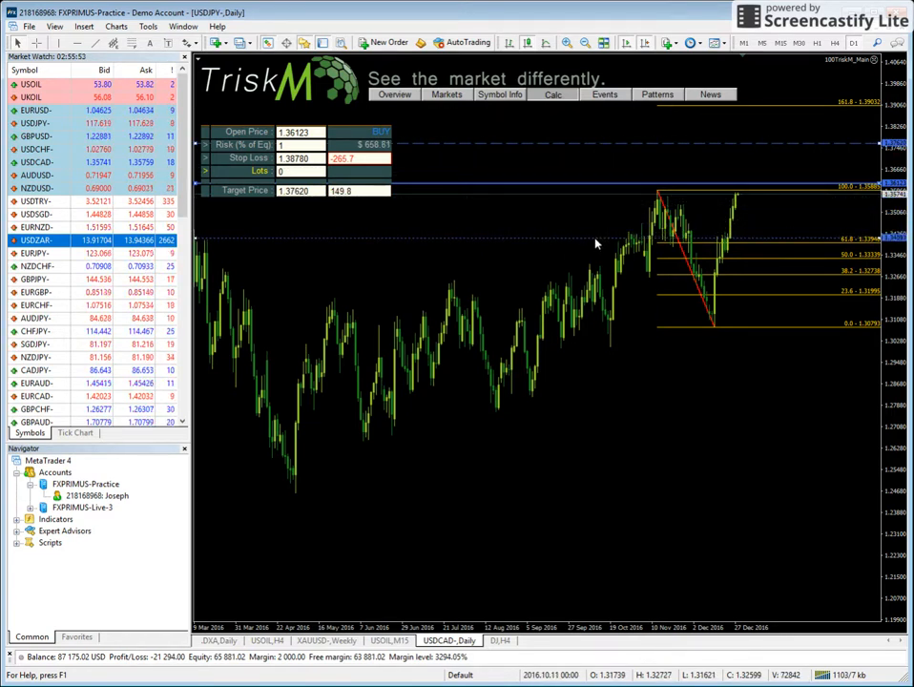
pyautogui.moveTo(596, 239); pyautogui.dragTo(596, 238)
pyautogui.doubleClick(582, 143)
pyautogui.moveTo(582, 143); pyautogui.dragTo(603, 108)
pyautogui.doubleClick(581, 145)
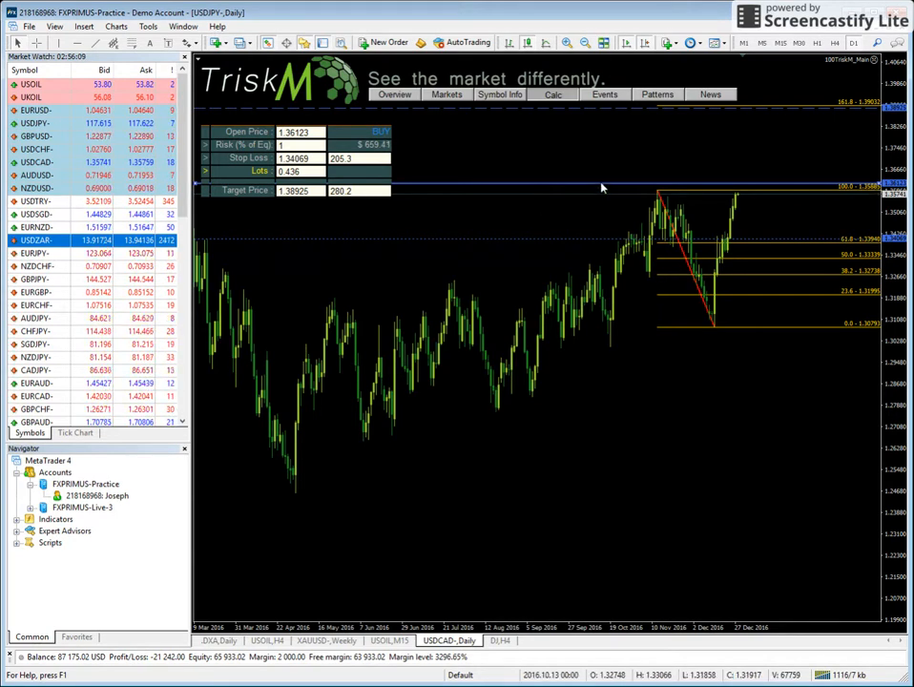
# Adjust the buy trade's open price line to about 1.36292 and its target line to about 1.38877.
pyautogui.moveTo(653, 183)
pyautogui.mouseDown()
pyautogui.moveTo(661, 151)
pyautogui.moveTo(660, 187)
pyautogui.mouseUp()
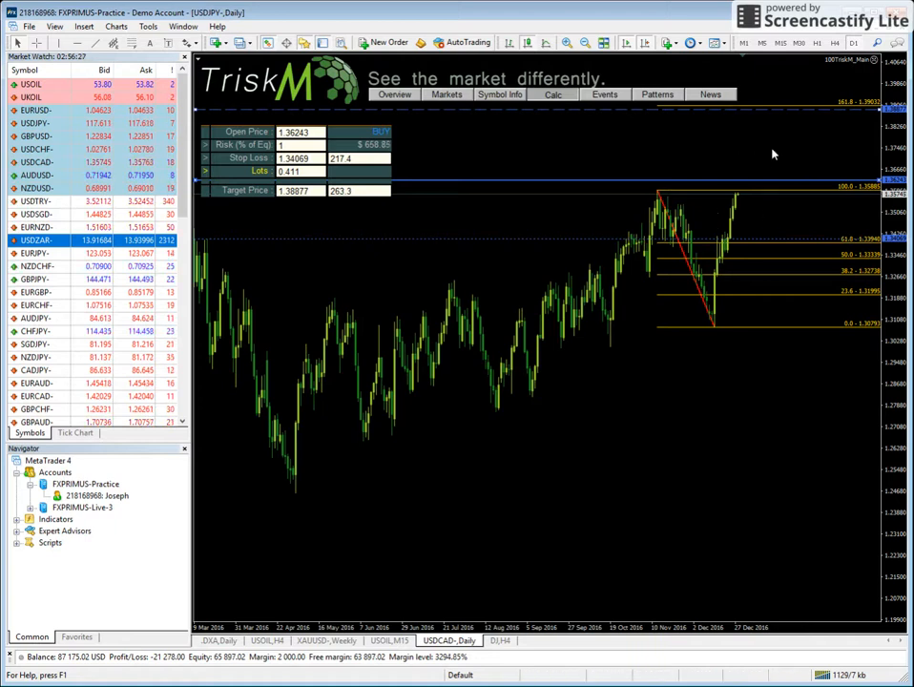
pyautogui.click(299, 146)
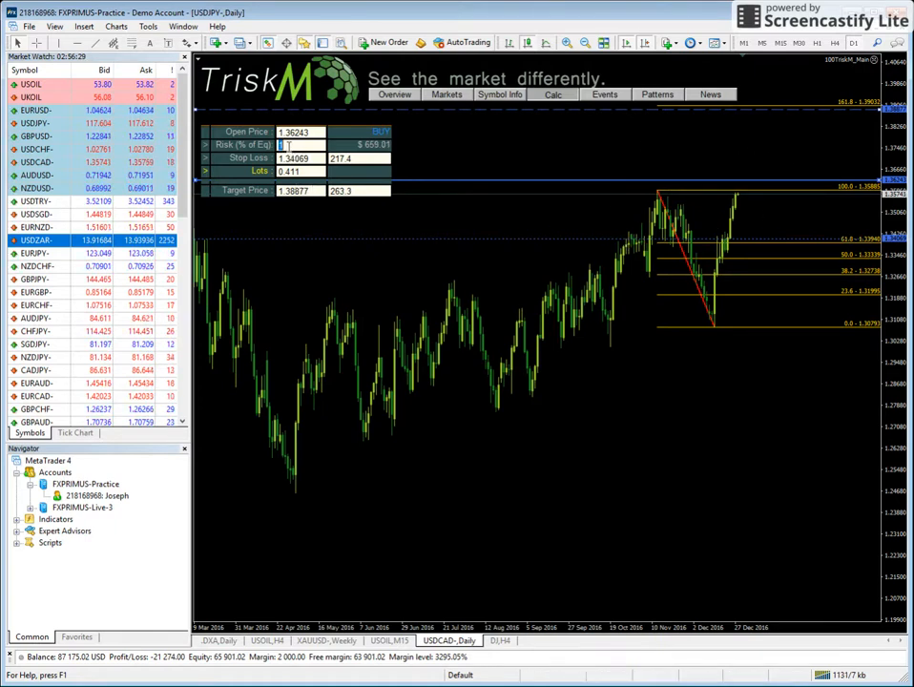
pyautogui.click(309, 173)
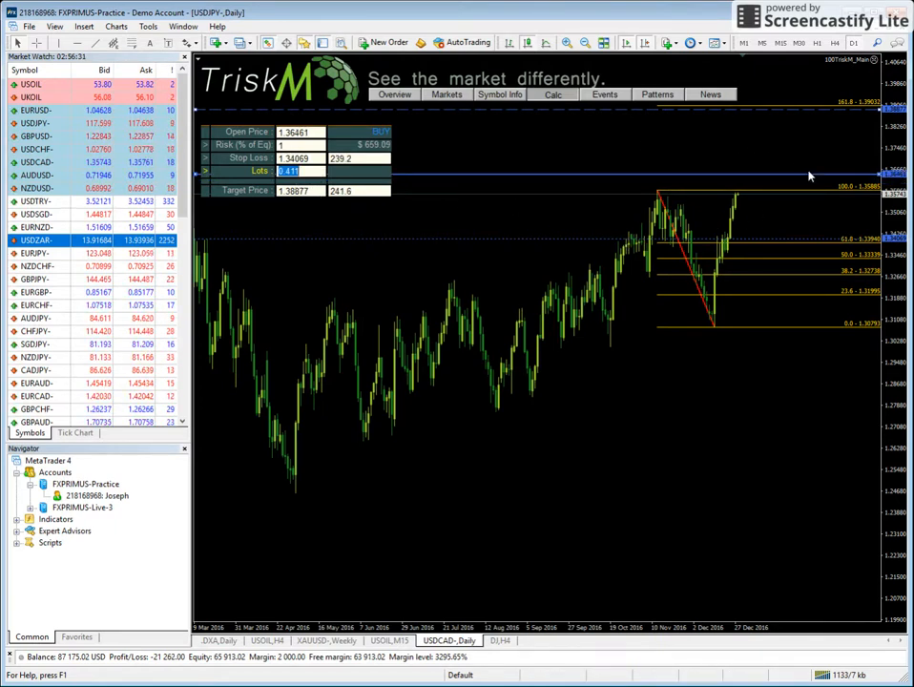
pyautogui.moveTo(501, 160); pyautogui.dragTo(508, 181)
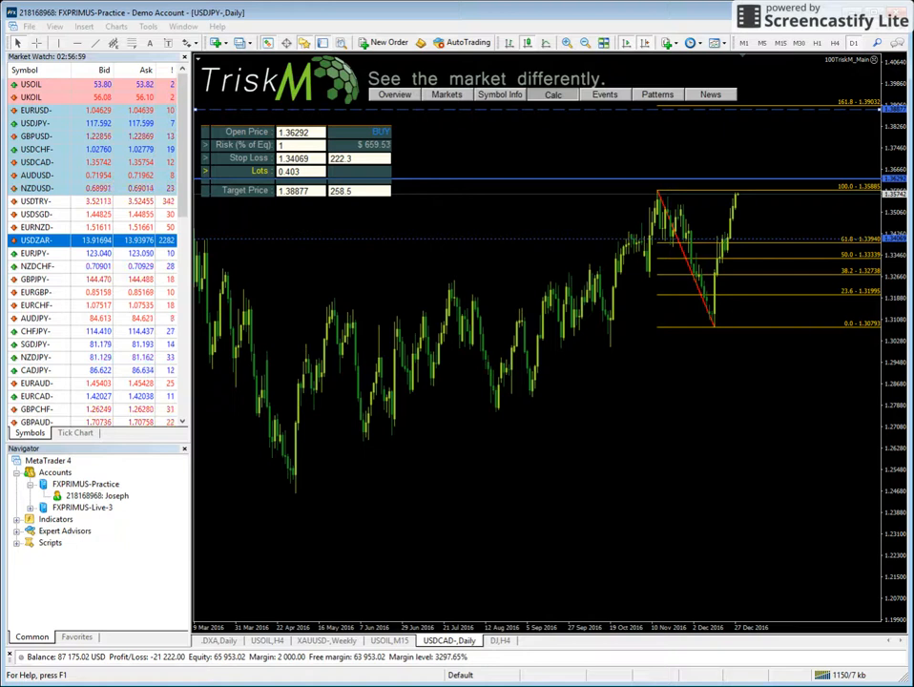
pyautogui.click(656, 370)
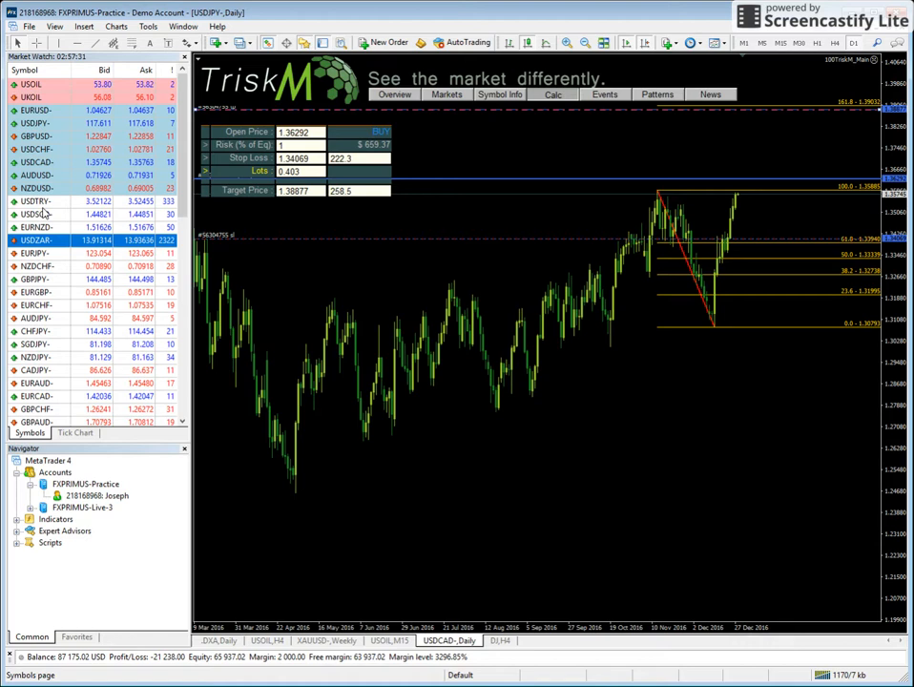
# Load EURNZD- into the dashboard chart and view its symbol information, followed by that of EURJPY-.
pyautogui.moveTo(50, 230); pyautogui.dragTo(450, 154)
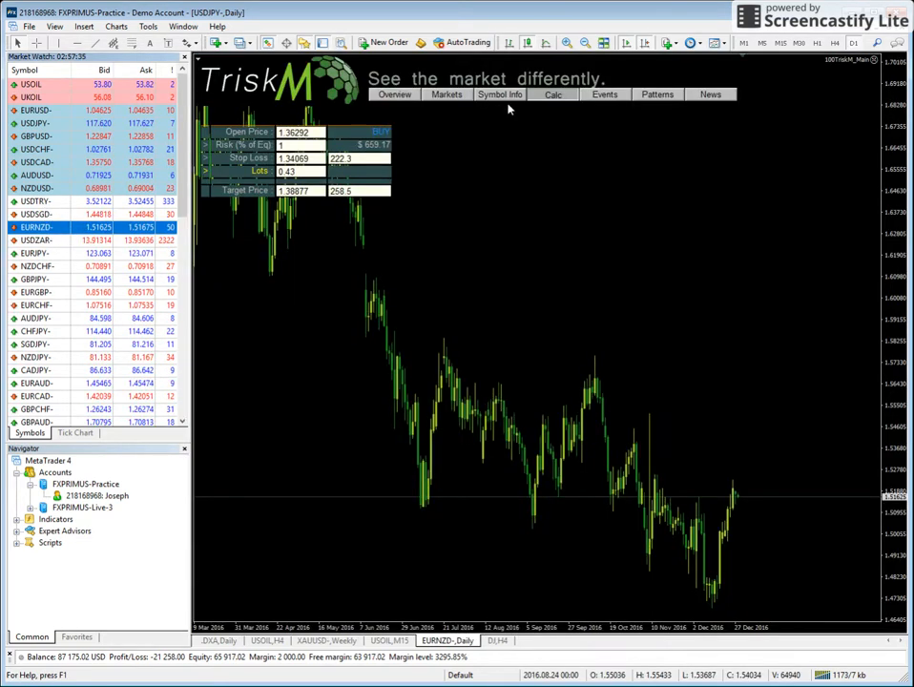
pyautogui.click(503, 95)
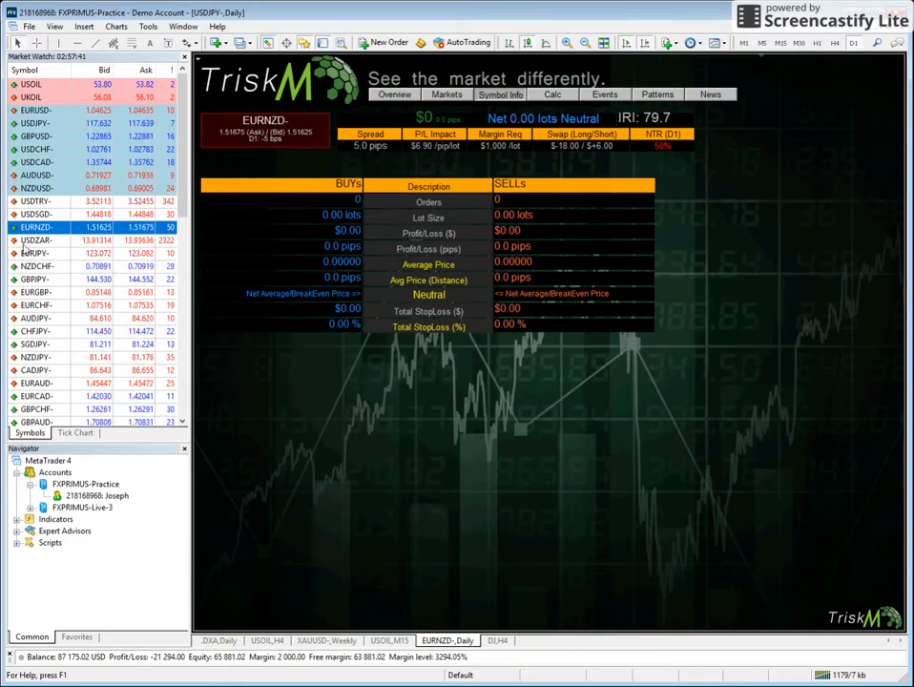
pyautogui.moveTo(67, 256); pyautogui.dragTo(459, 183)
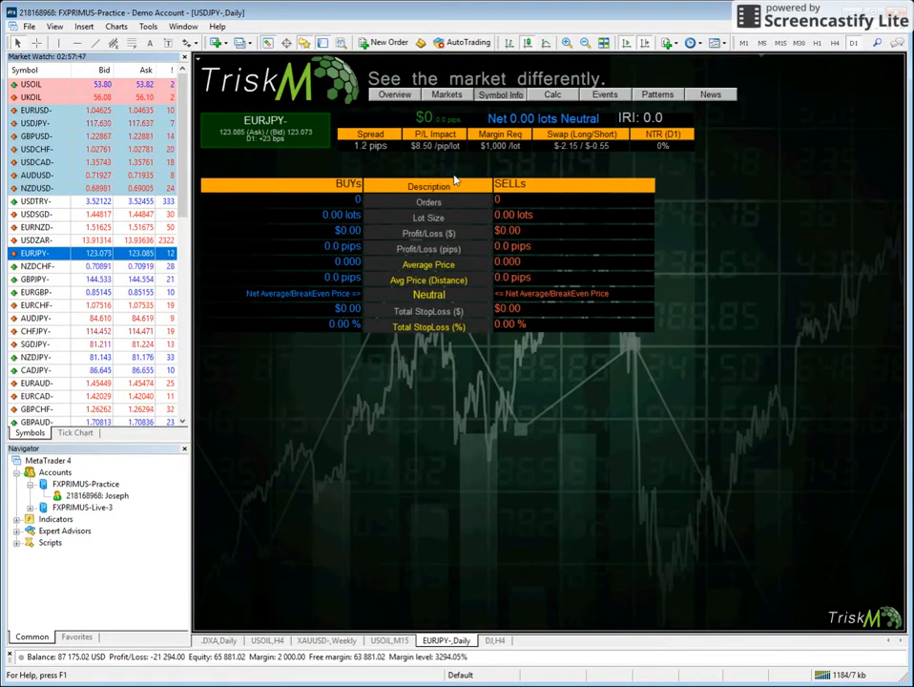
# Return to the calculator, load NZDUSD- into the chart and reset the open price to the current market price.
pyautogui.click(563, 97)
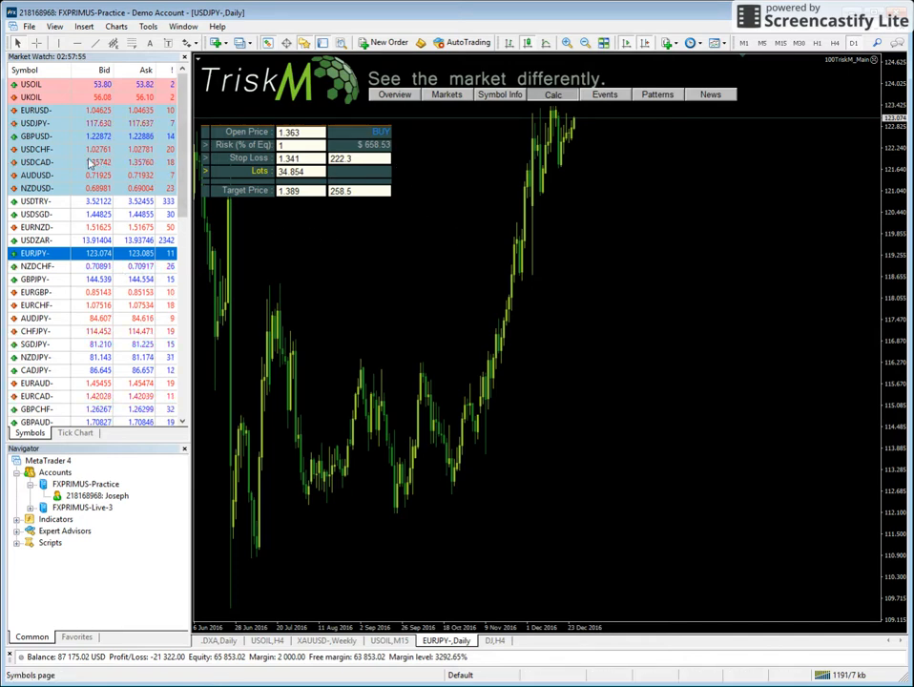
pyautogui.moveTo(55, 194); pyautogui.dragTo(489, 169)
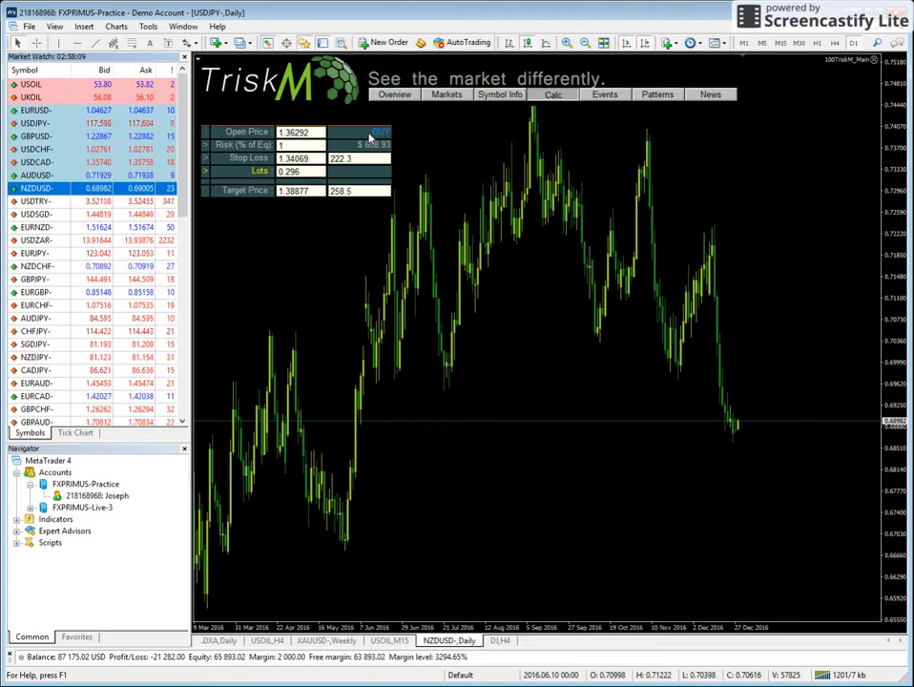
pyautogui.click(247, 134)
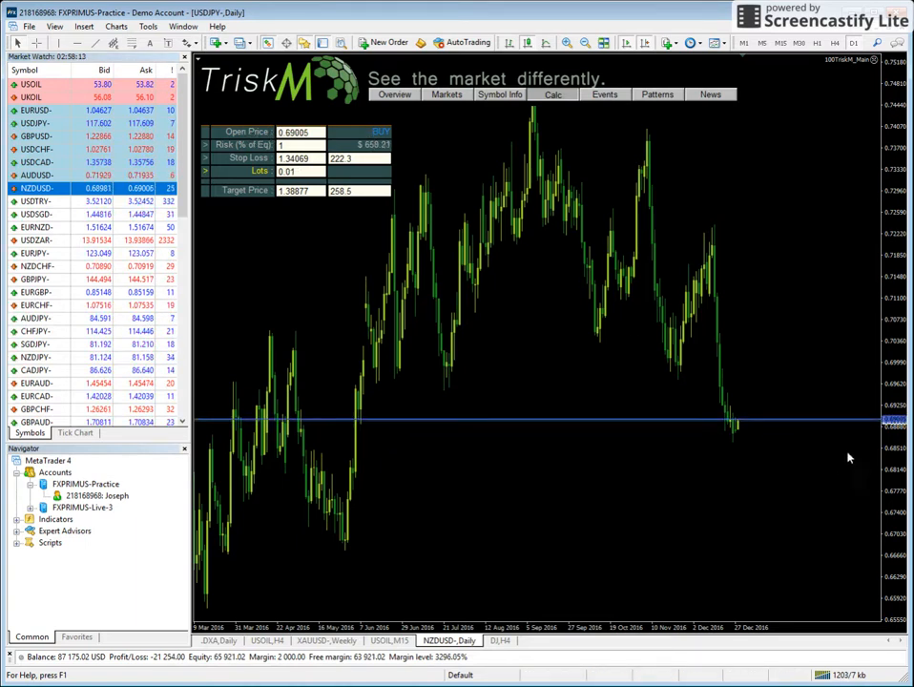
# Set both the stop loss distance and the target distance of the NZDUSD- buy trade to 50 pips.
pyautogui.click(367, 160)
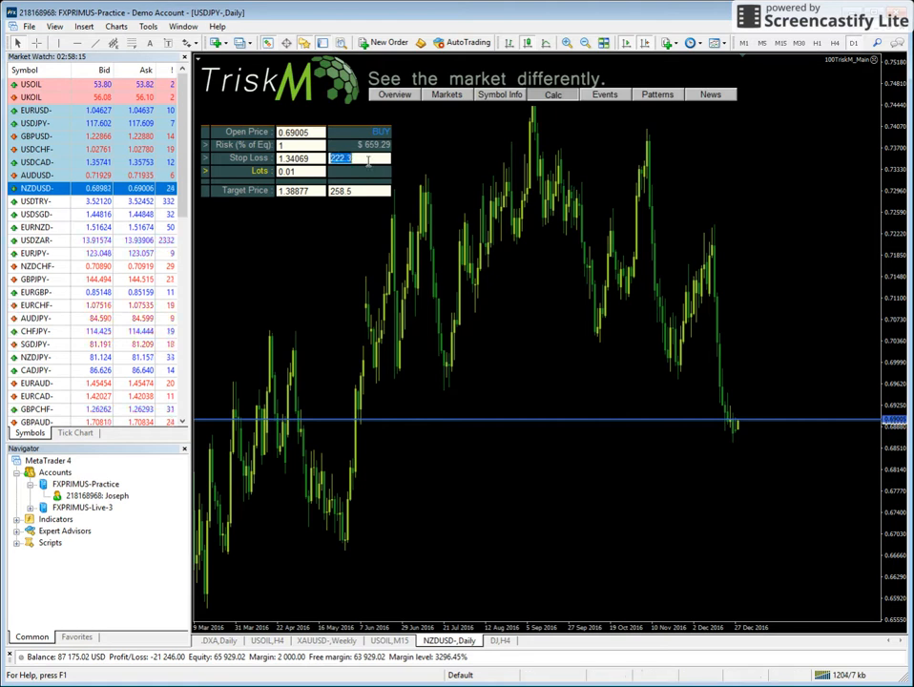
pyautogui.write('50')
pyautogui.press('Return')
pyautogui.click(371, 191)
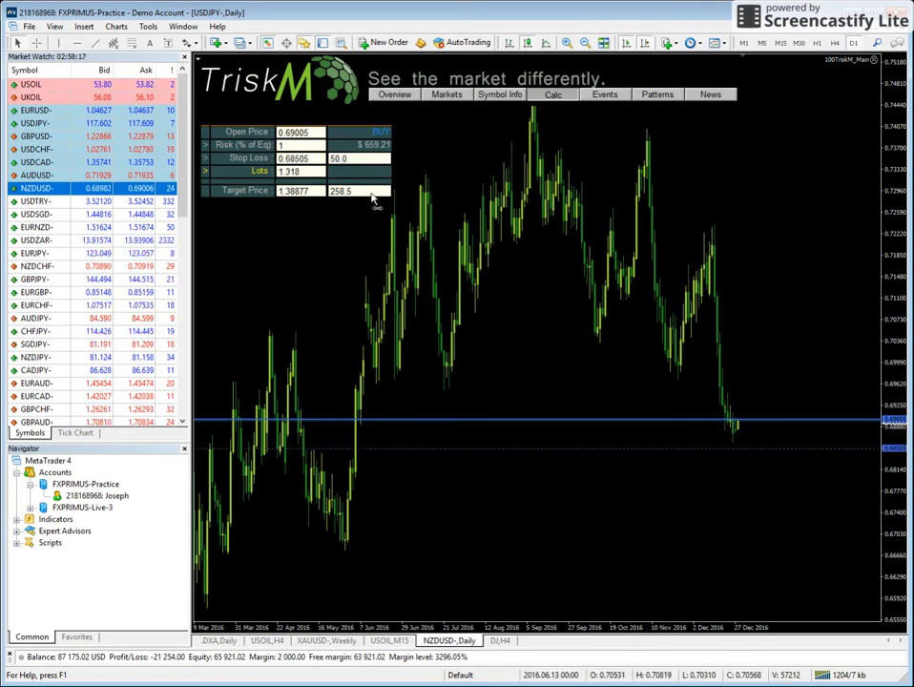
pyautogui.write('50')
pyautogui.press('Return')
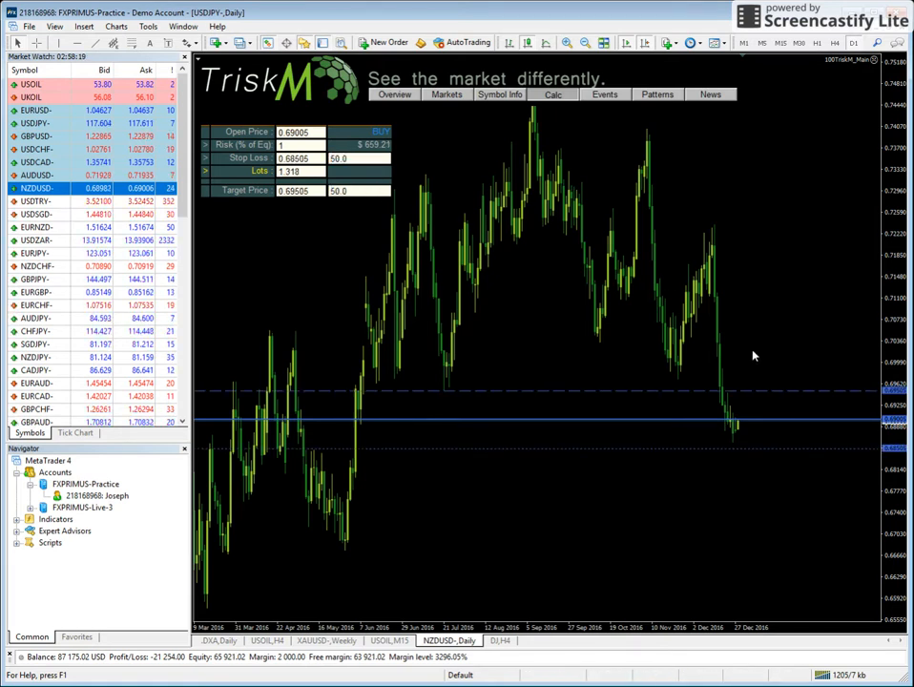
# Move the NZDUSD- lines on the chart to about 0.69097 for the open price, 0.69793 for the target and 0.68593 for the stop loss.
pyautogui.doubleClick(768, 420)
pyautogui.moveTo(768, 420); pyautogui.dragTo(779, 414)
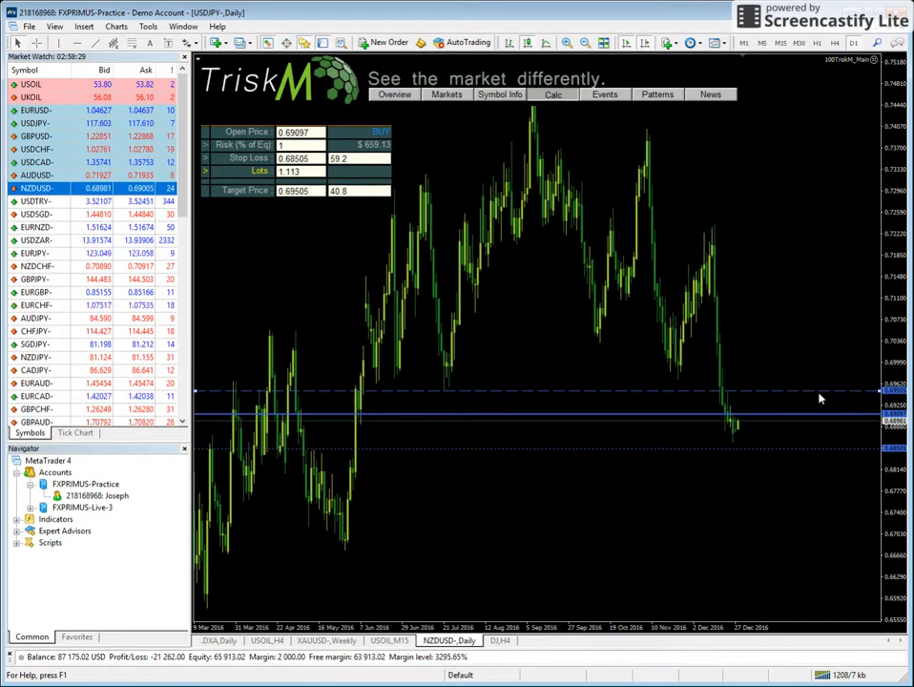
pyautogui.moveTo(856, 391)
pyautogui.mouseDown()
pyautogui.moveTo(846, 348)
pyautogui.moveTo(852, 380)
pyautogui.mouseUp()
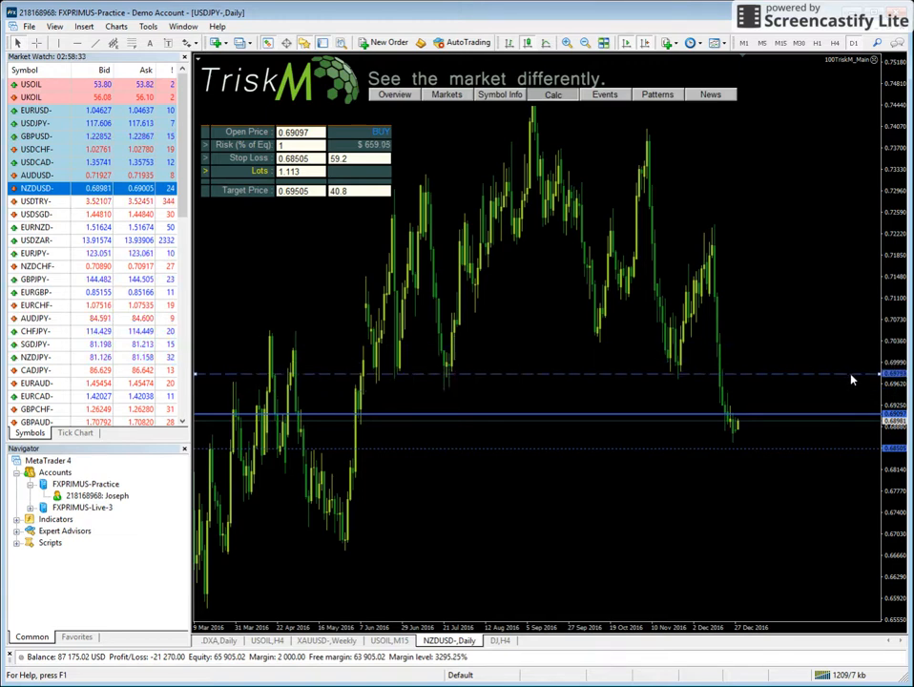
pyautogui.doubleClick(852, 378)
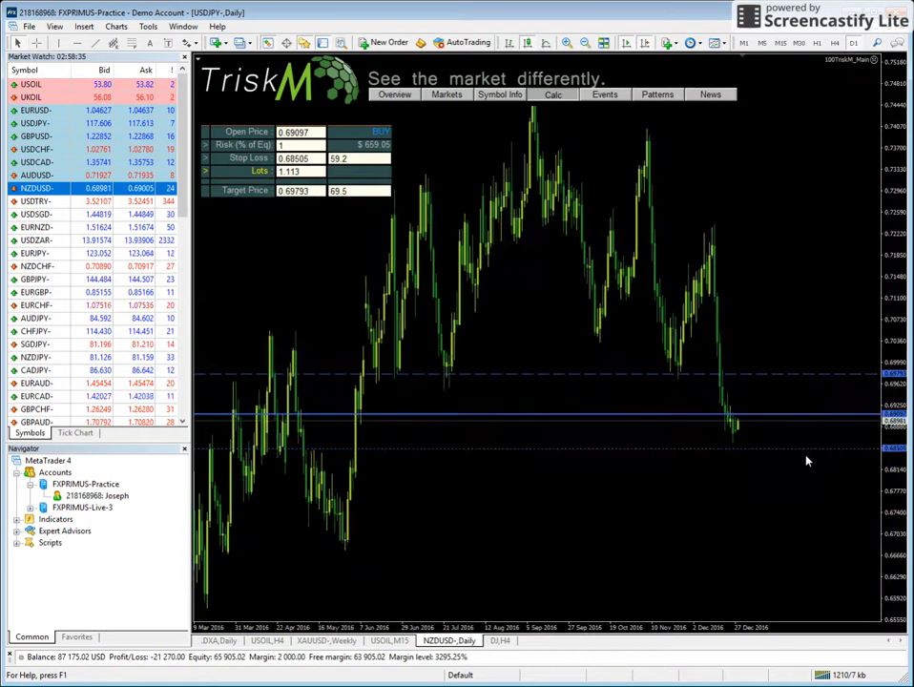
pyautogui.moveTo(817, 452); pyautogui.dragTo(798, 444)
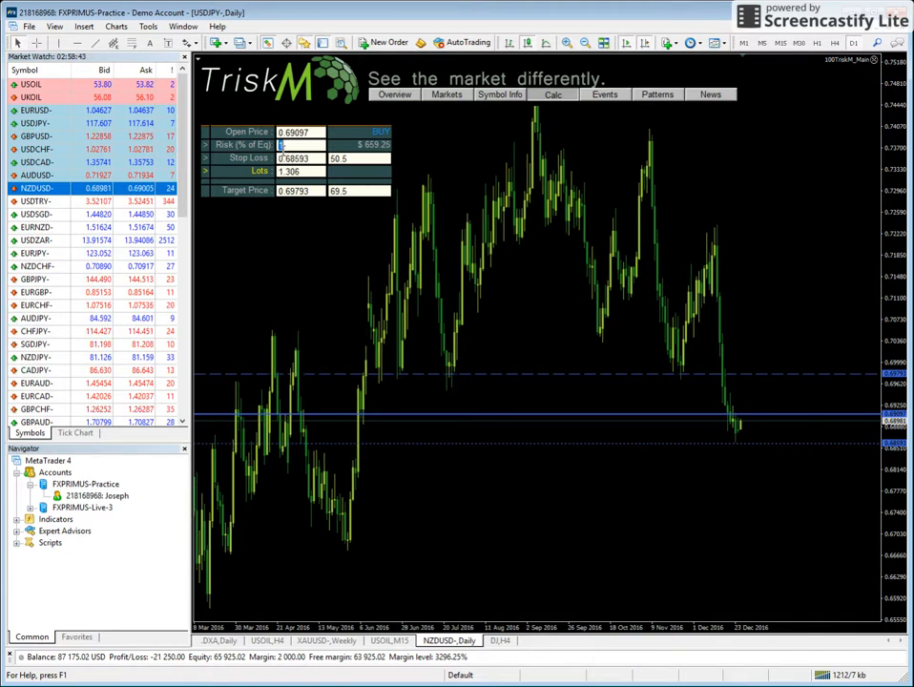
# Set the NZDUSD- trade's risk to 1.5% of equity and its target distance to 100 pips.
pyautogui.write('.5')
pyautogui.press('Return')
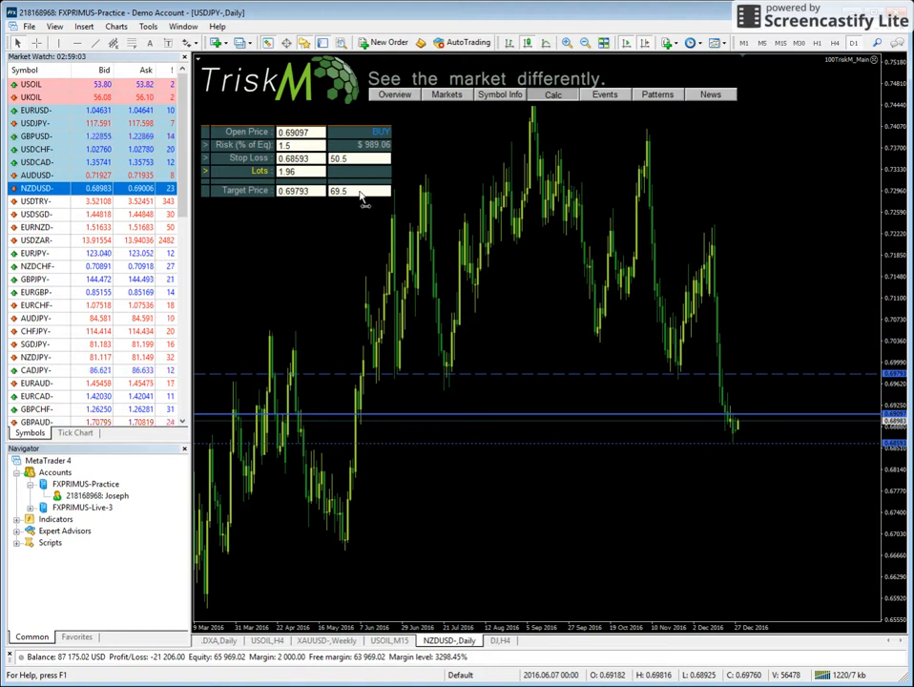
pyautogui.click(360, 190)
pyautogui.write('100')
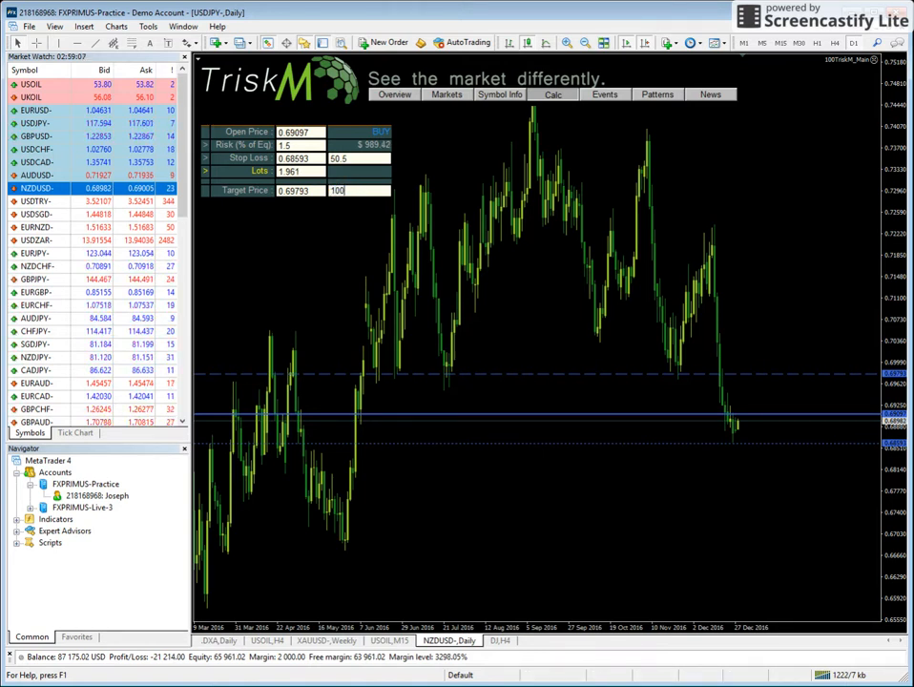
pyautogui.press('Return')
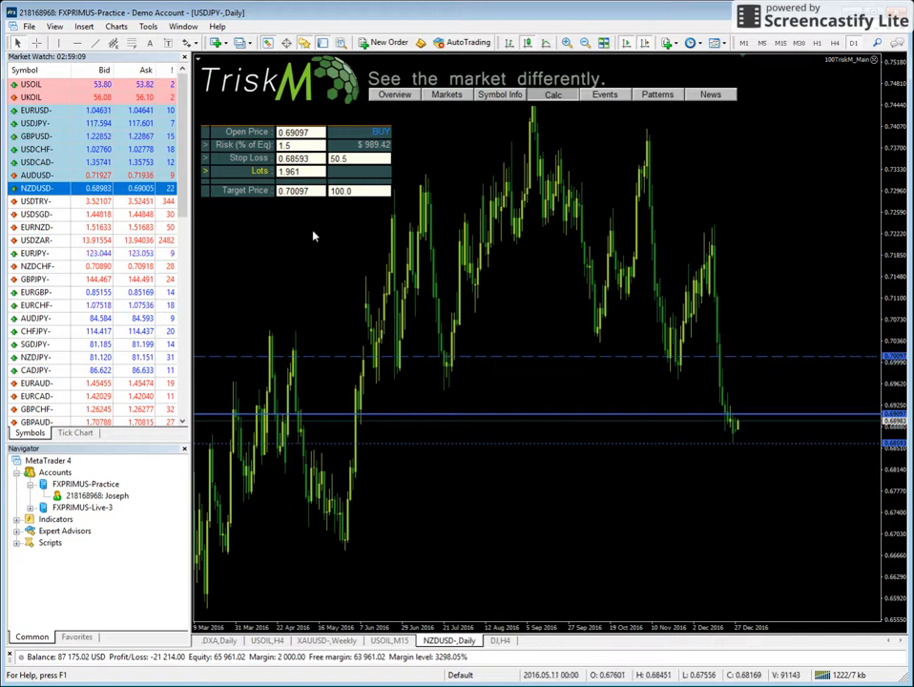